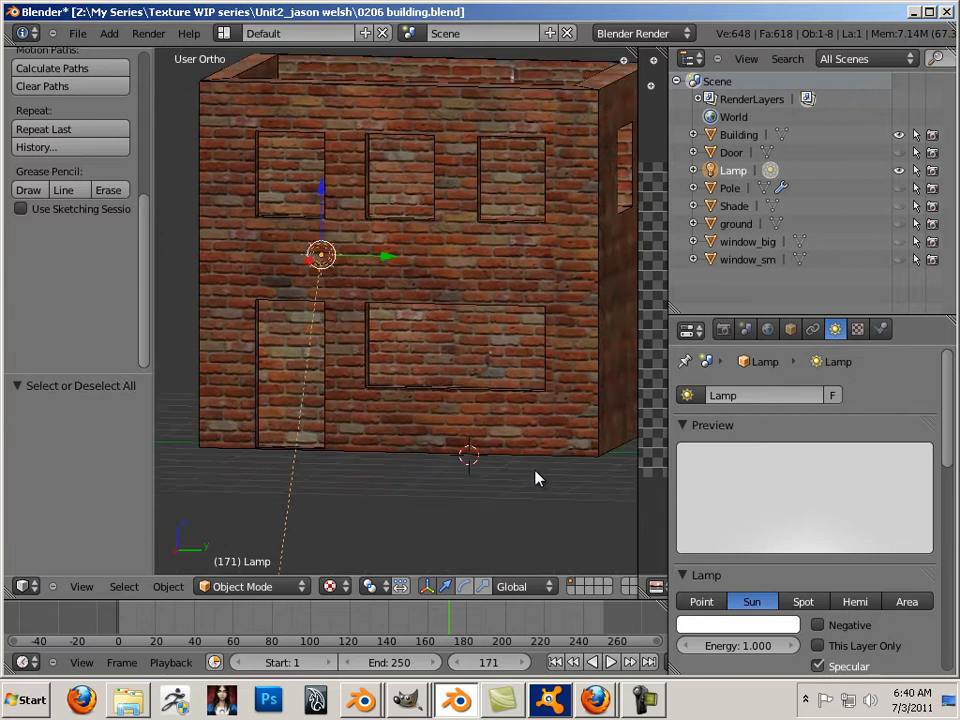
Step: Widen the UV editor beside the 3D view and select all faces of the Building mesh in Edit Mode
scroll(540, 472, up, 2)
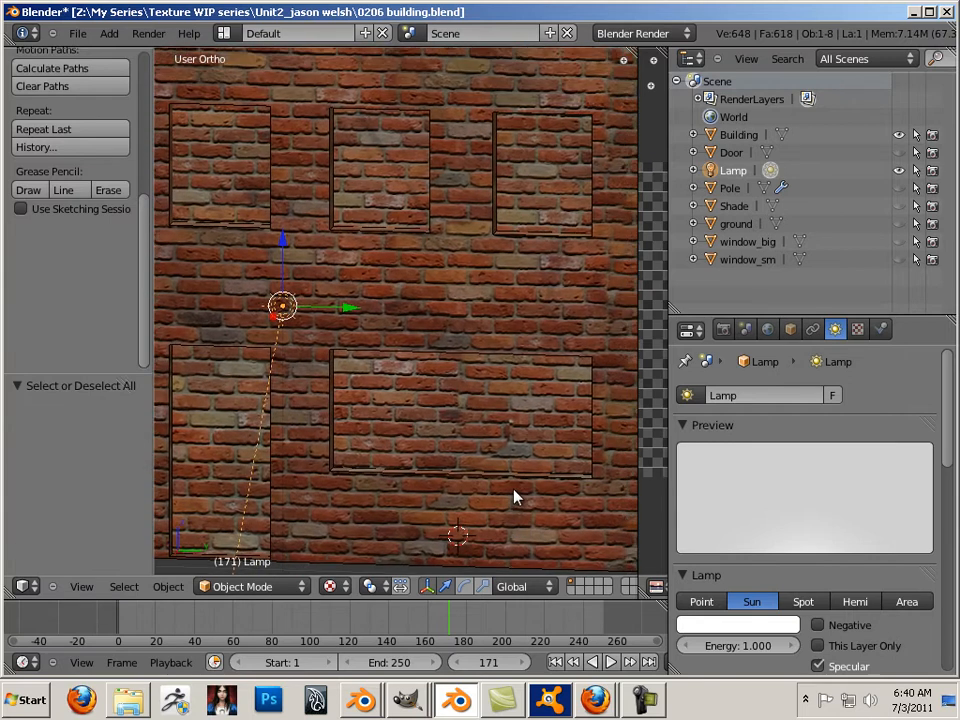
drag(636, 406, 433, 393)
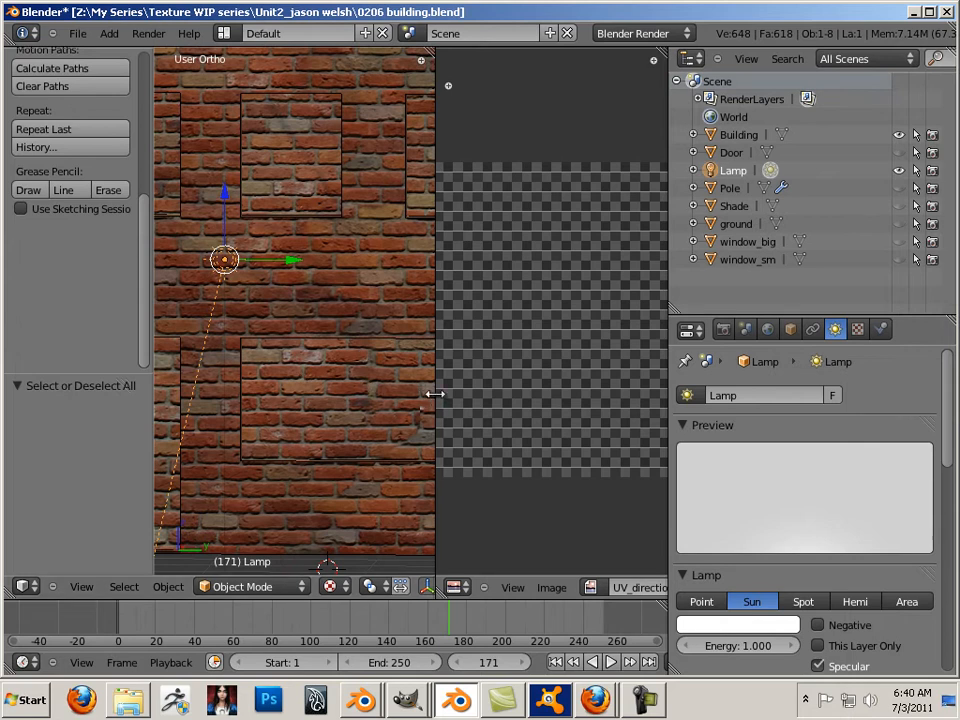
drag(433, 392, 306, 380)
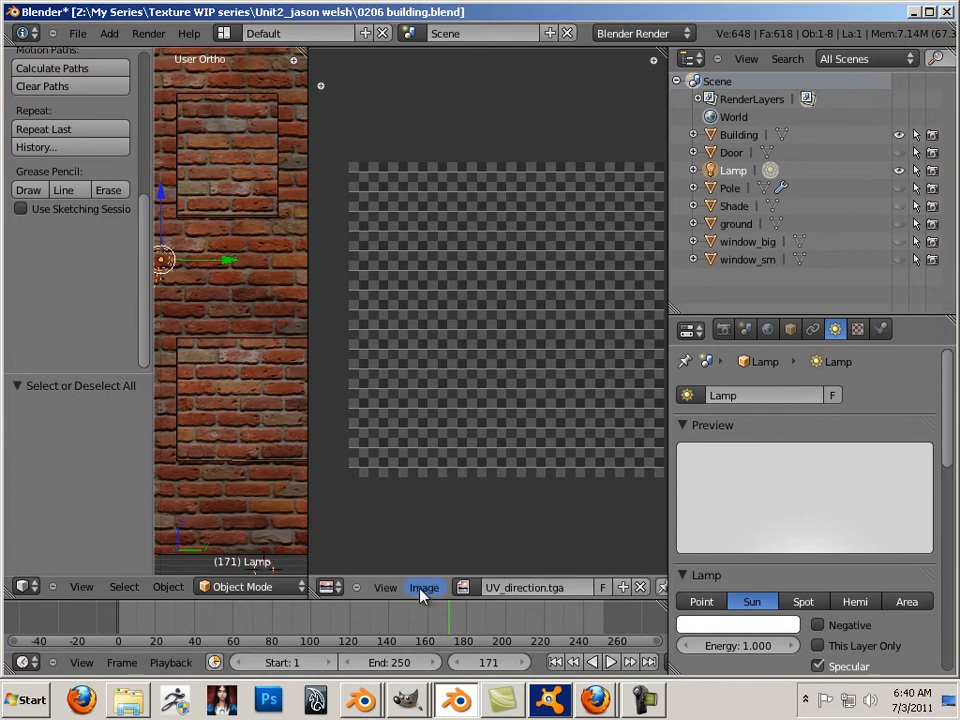
right_click(250, 453)
key(Tab)
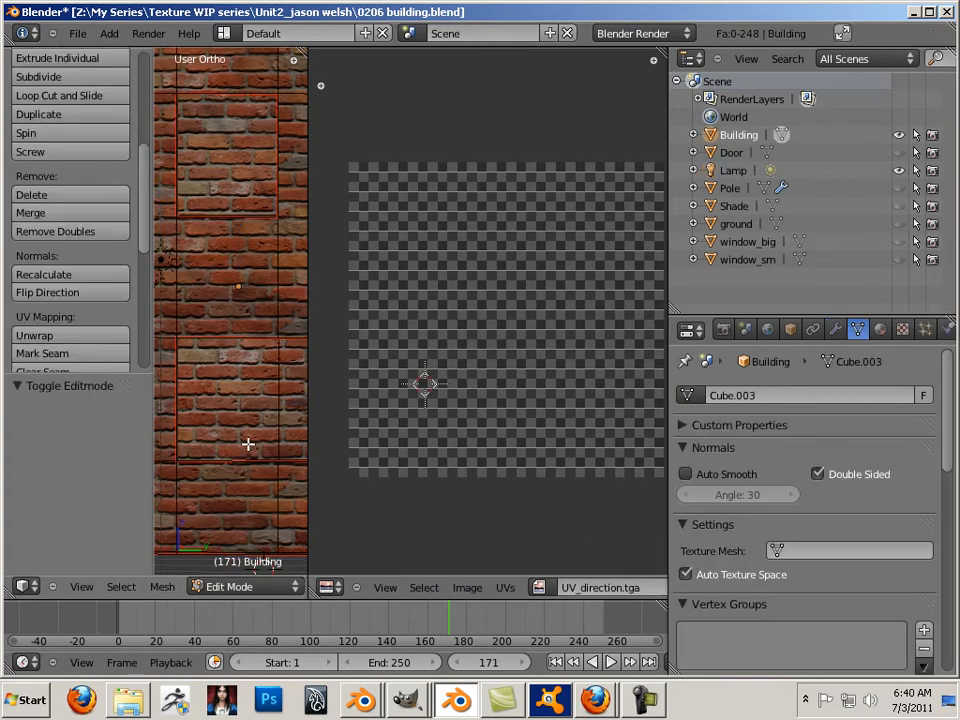
key(Tab)
key(Tab)
key(a)
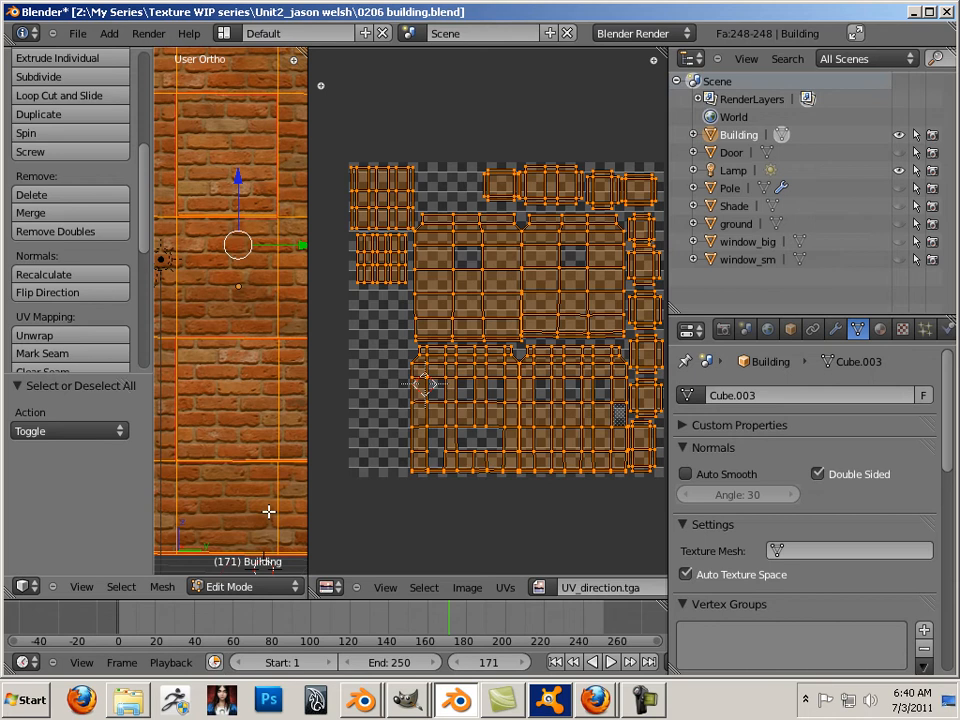
Step: Create a new 2048 × 2048 image named Building_occ with alpha turned off for the building's UVs
click(470, 588)
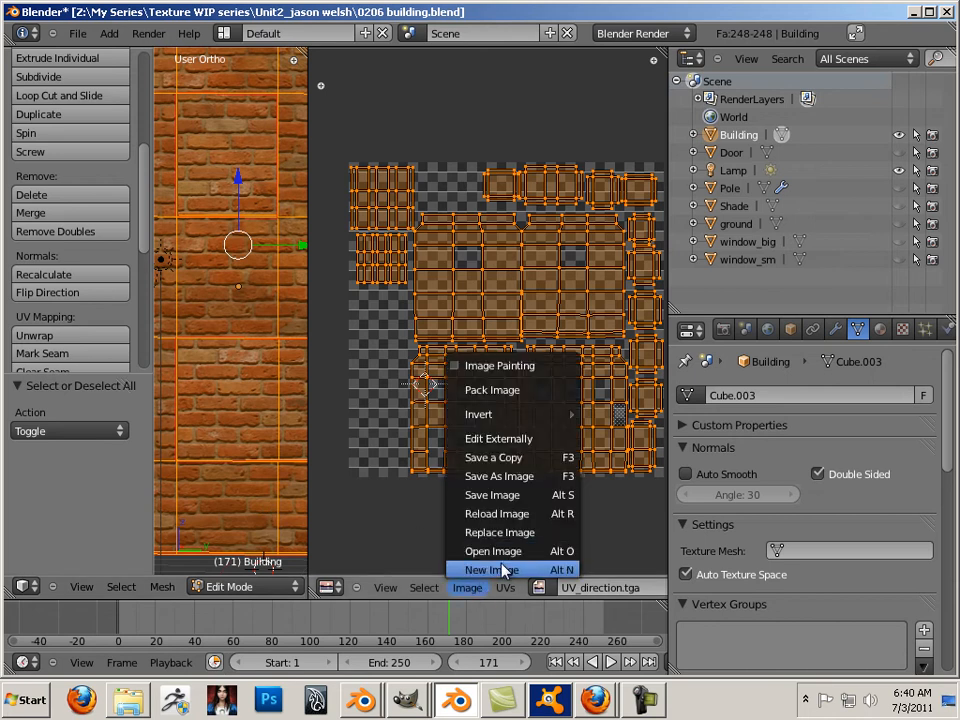
click(503, 570)
click(592, 511)
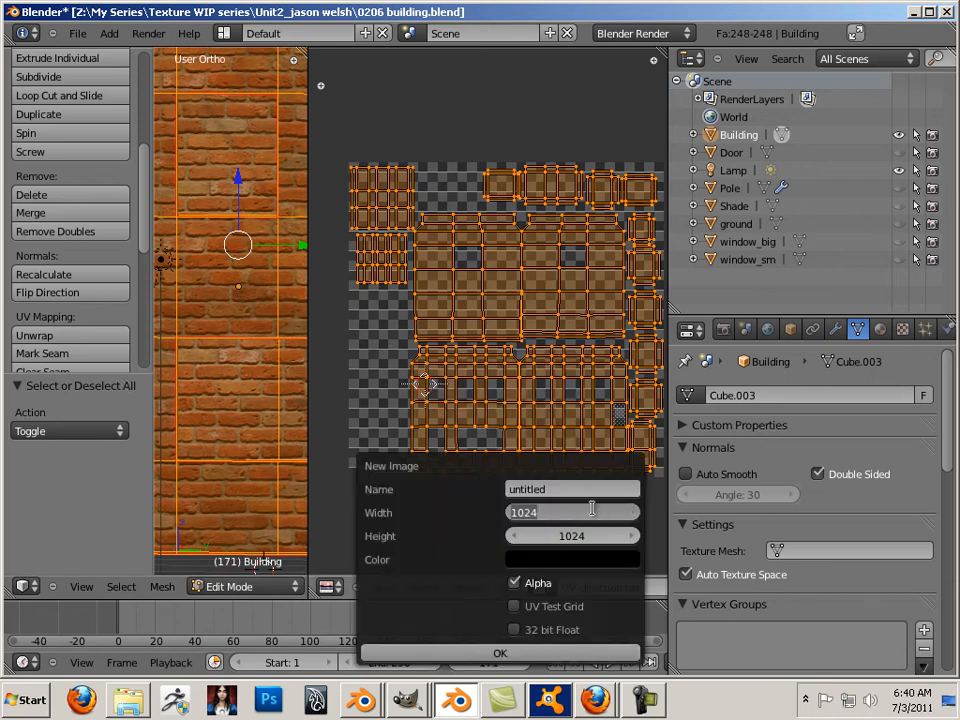
text(2048)
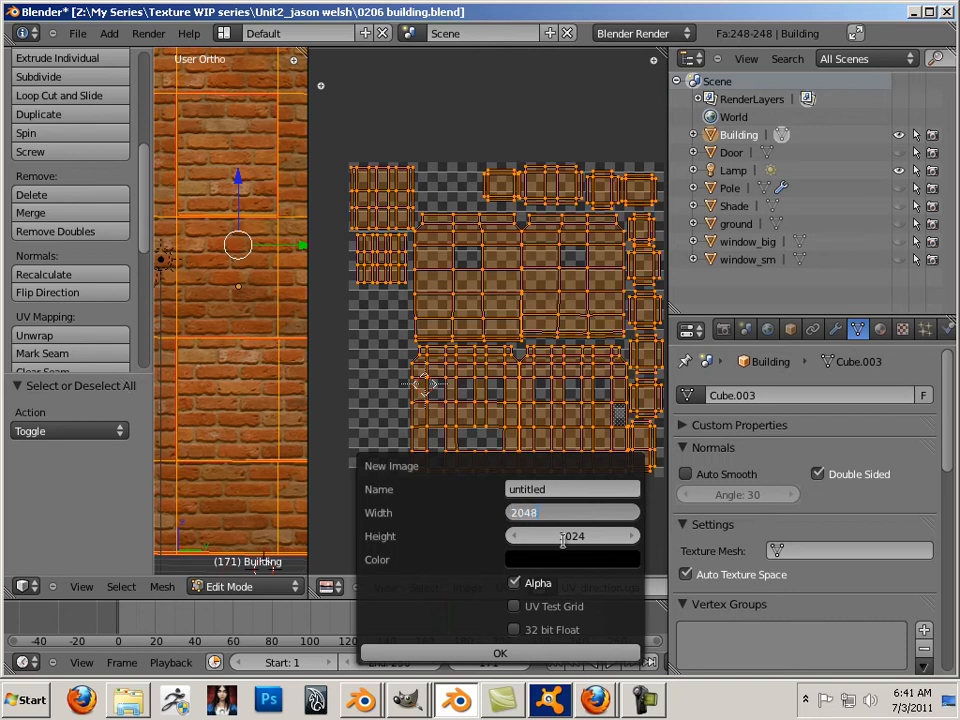
click(570, 536)
text(2048)
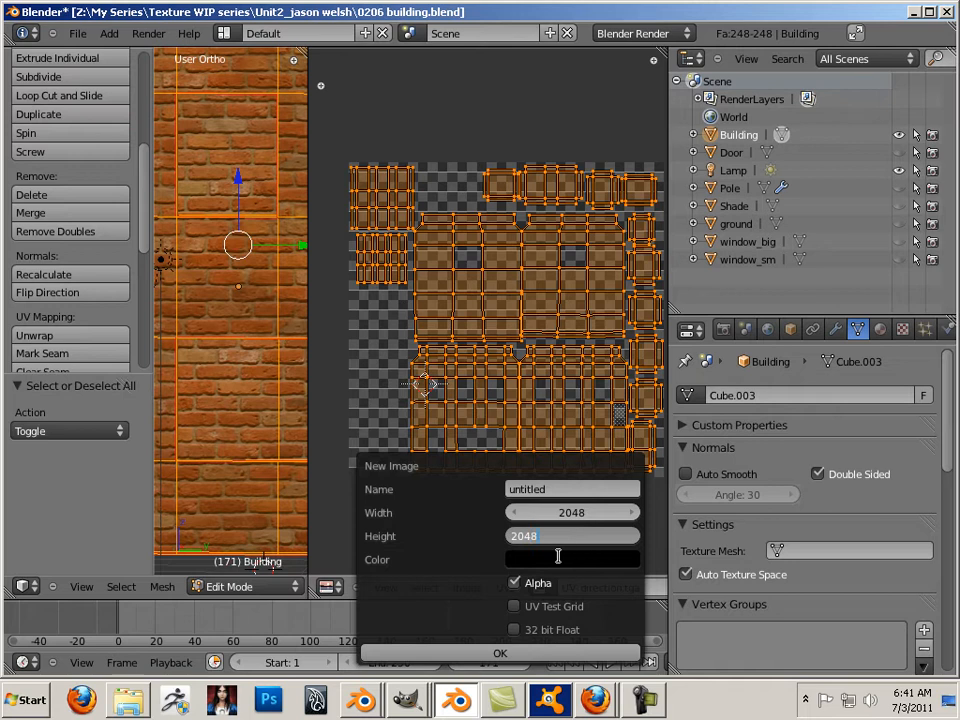
key(Return)
click(515, 582)
click(560, 488)
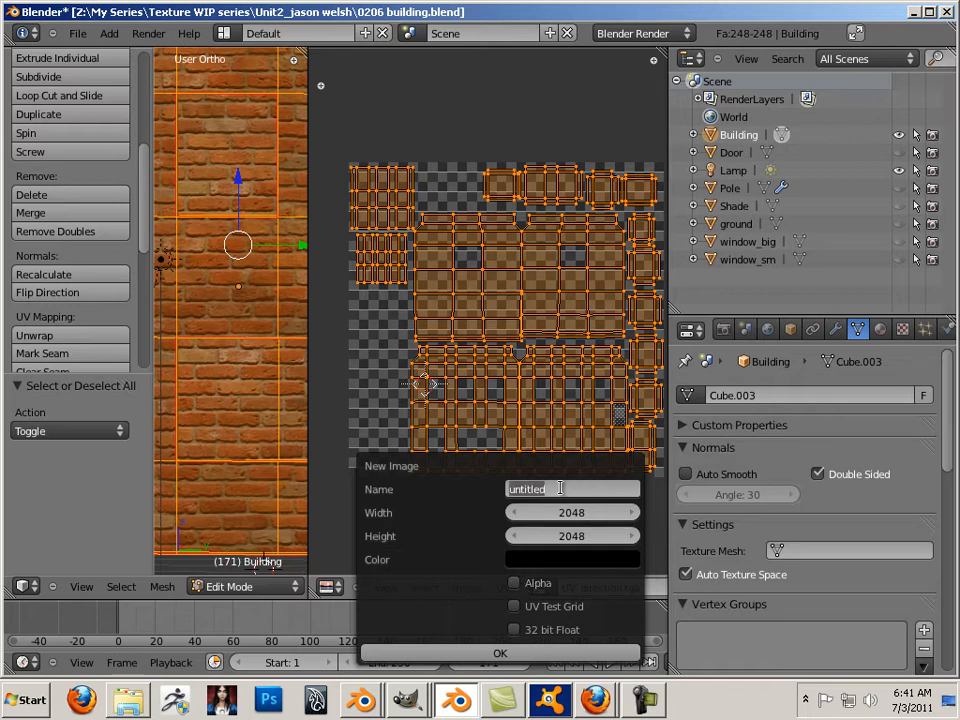
text(b)
key(BackSpace)
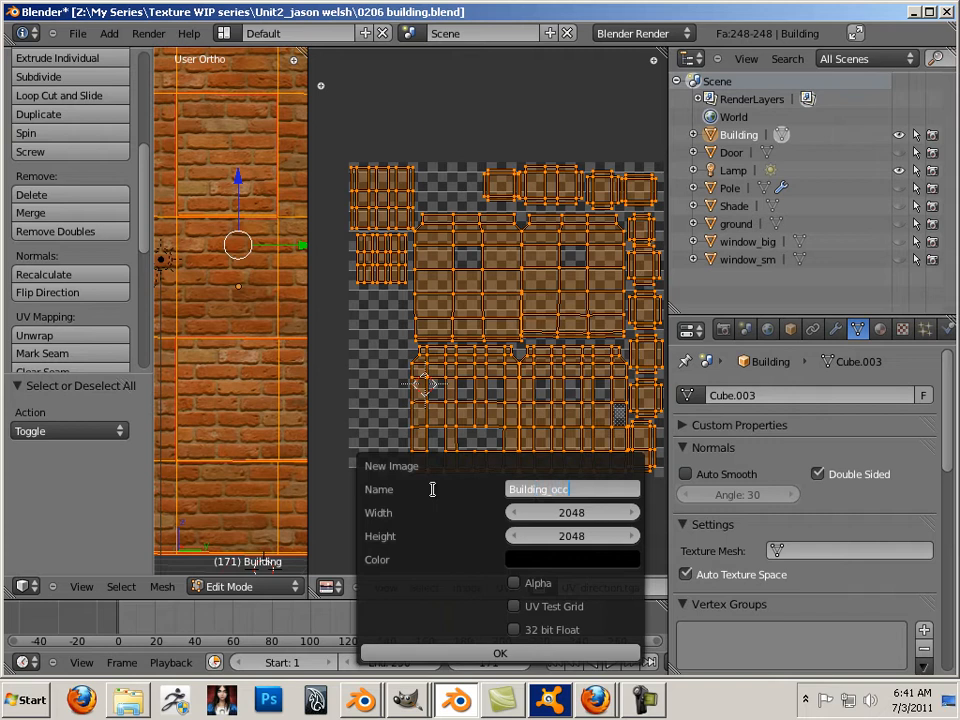
click(494, 653)
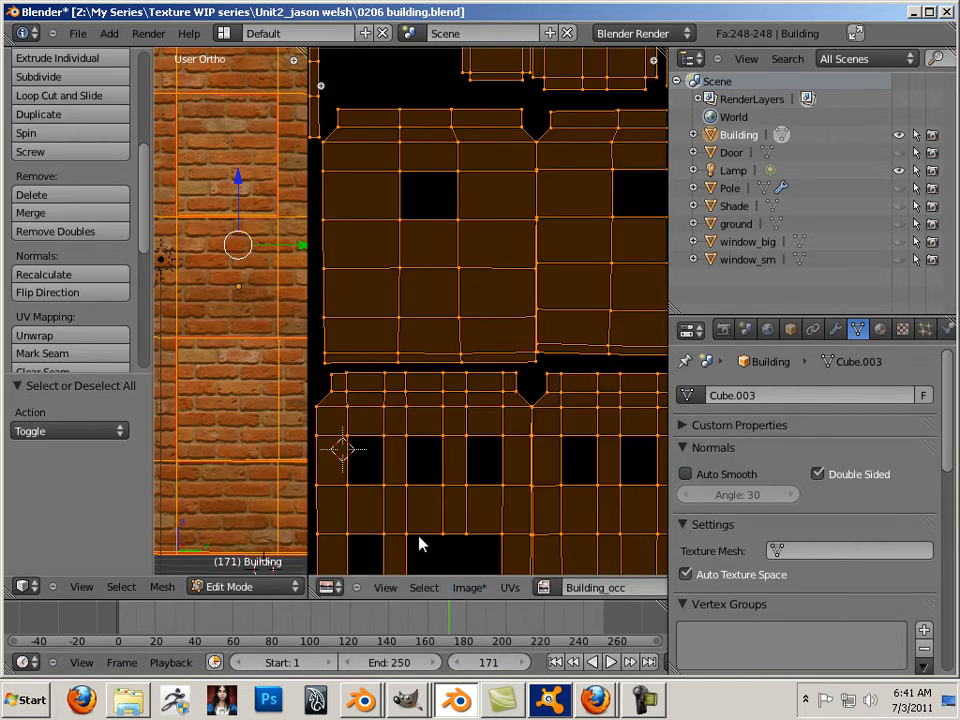
Step: Set the render bake mode to Ambient Occlusion
click(722, 330)
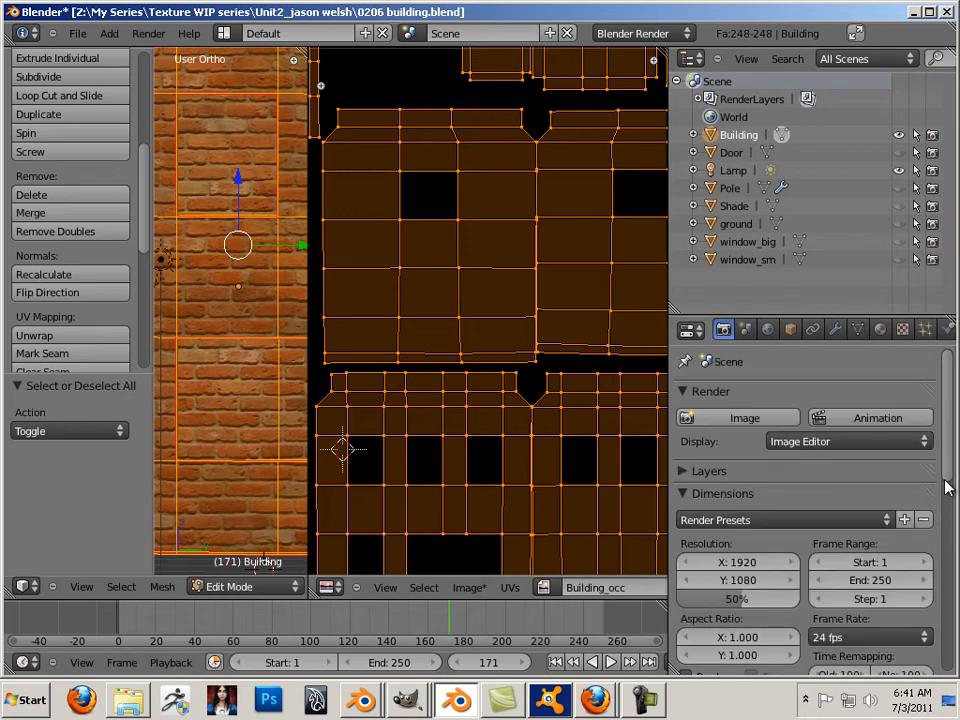
drag(949, 480, 955, 670)
click(686, 662)
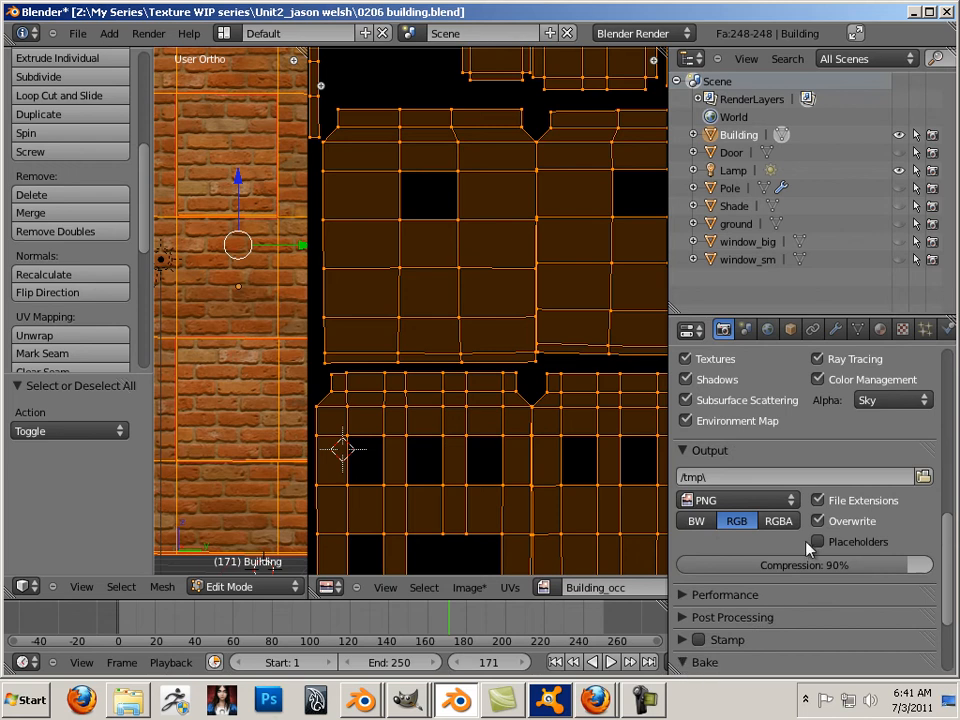
scroll(812, 540, down, 3)
click(810, 584)
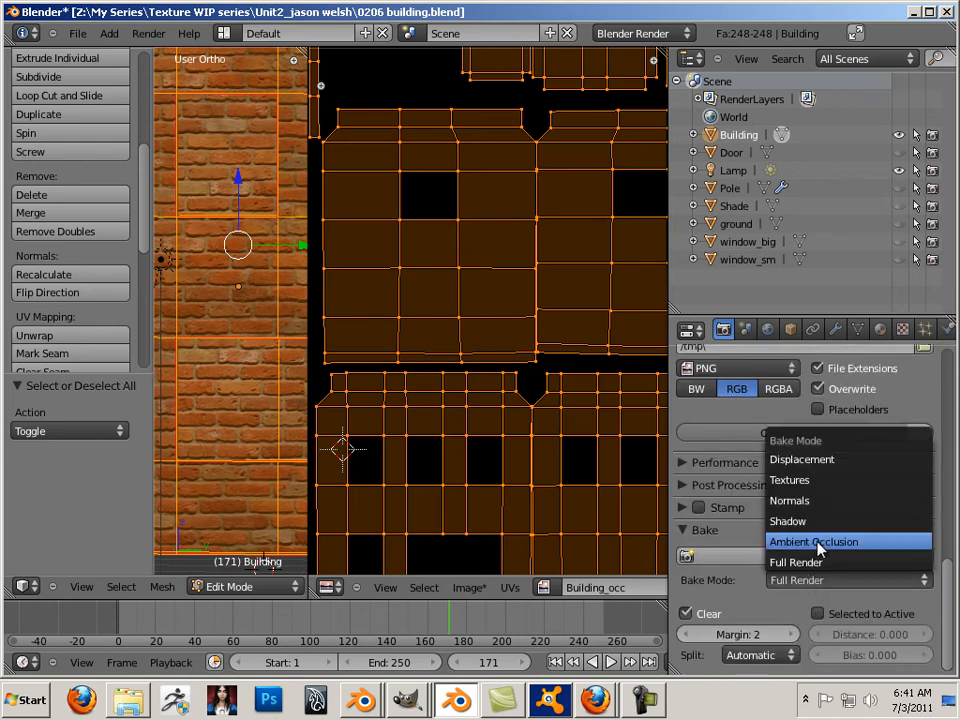
click(818, 542)
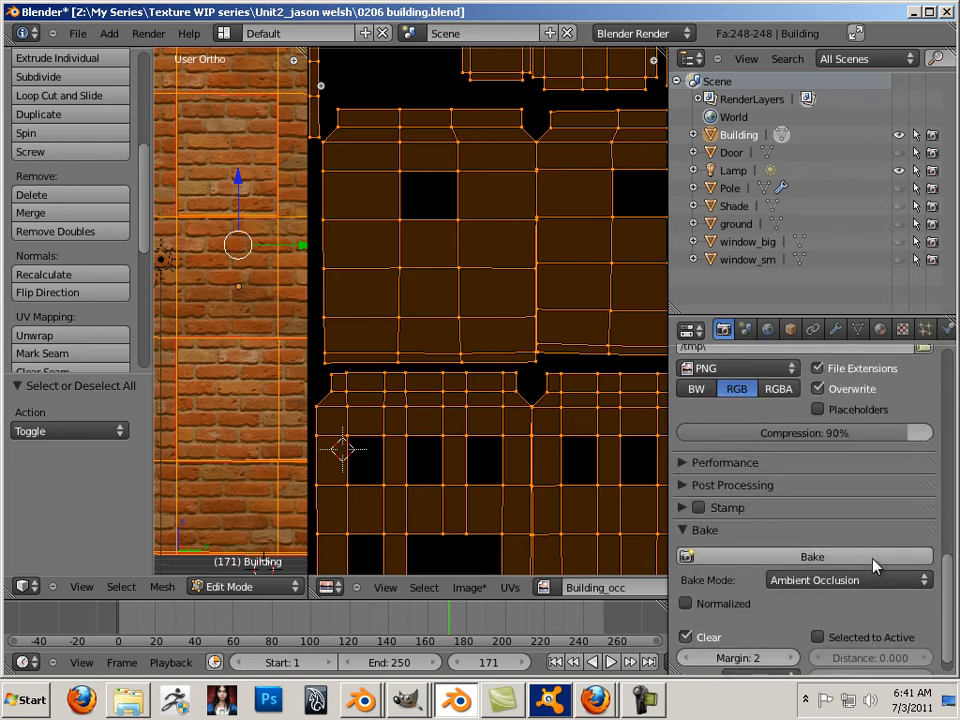
Step: Set the bake margin to 0 and bake the building's ambient occlusion into the new image
scroll(952, 570, down, 1)
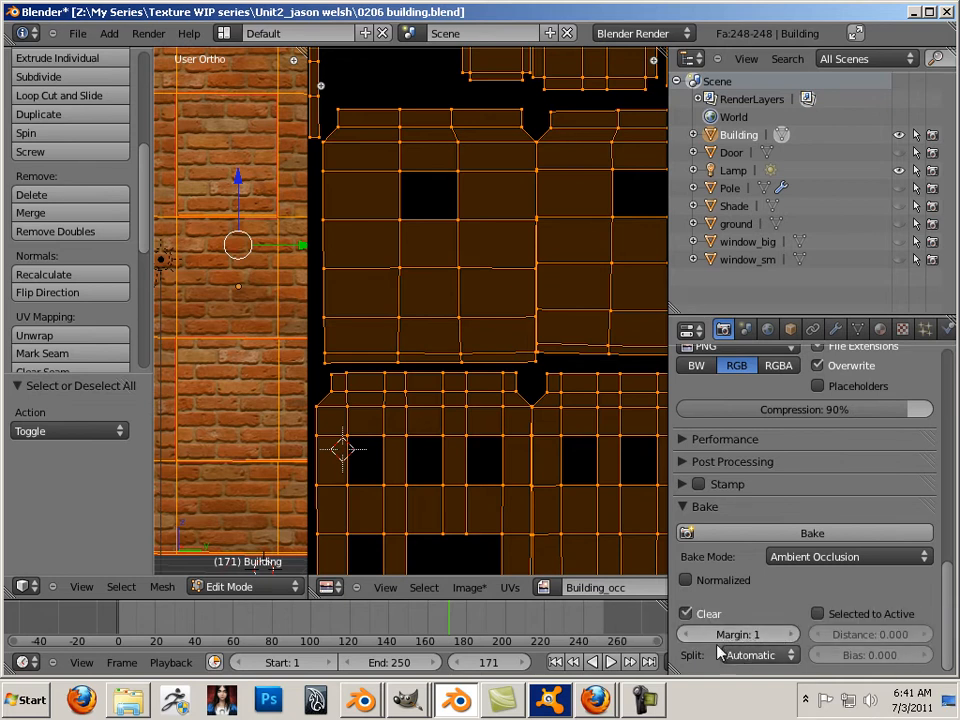
click(683, 634)
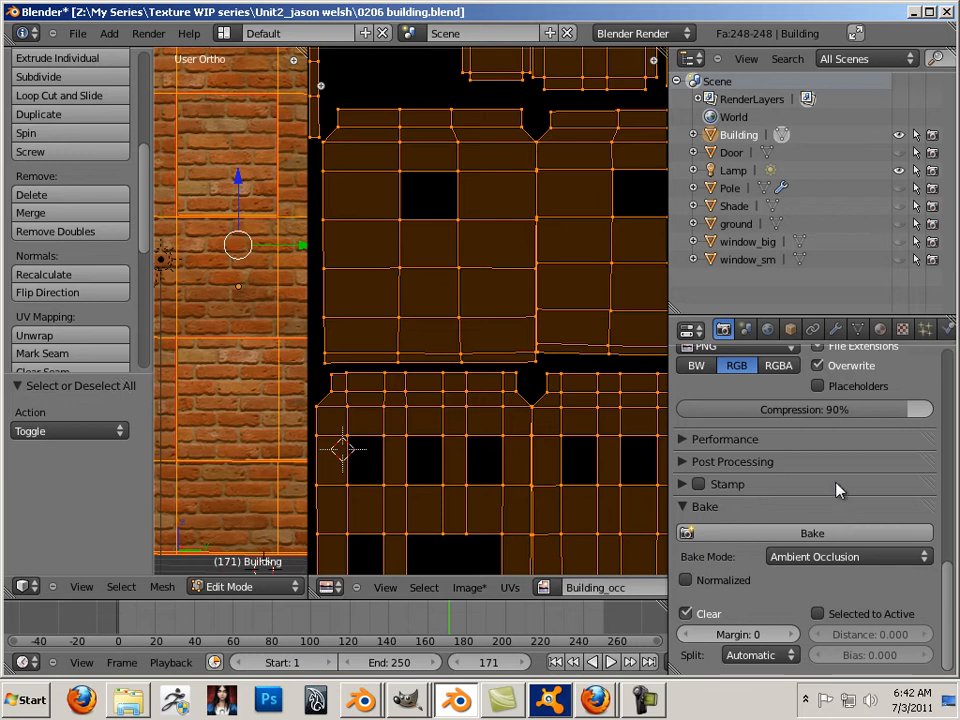
click(835, 537)
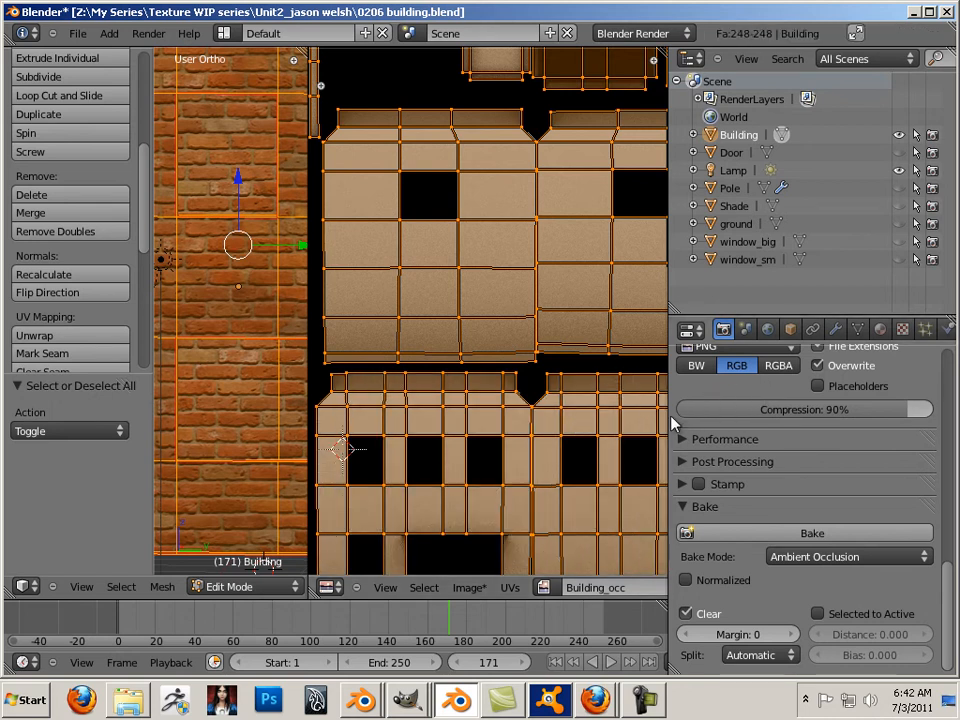
Step: Widen the UV editor, deselect the UV layout and examine the baked occlusion map across the wall and window islands
drag(668, 418, 884, 460)
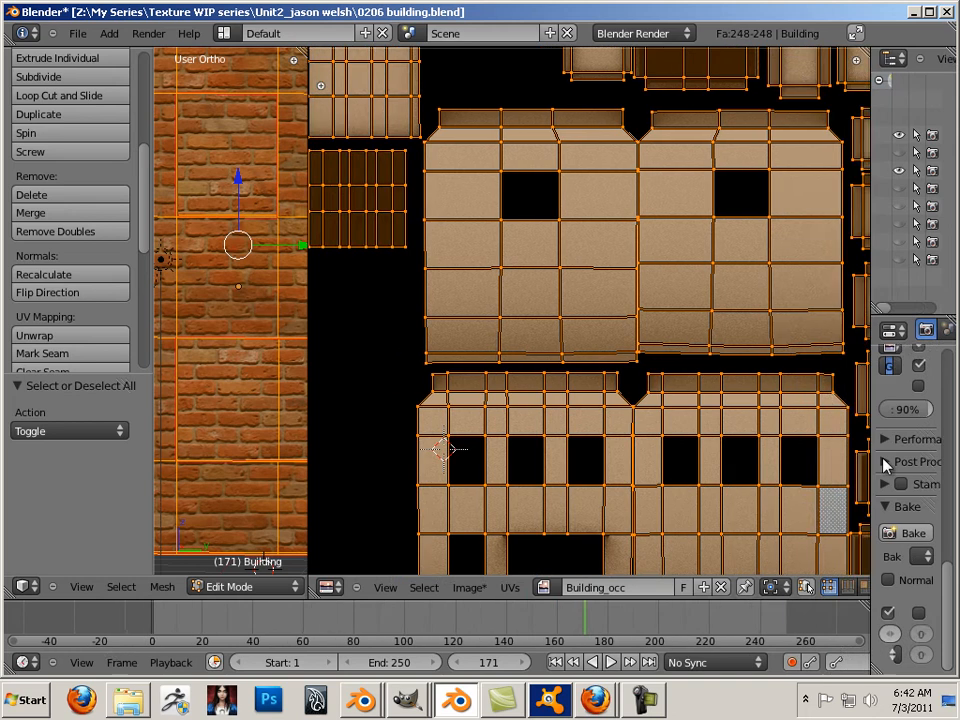
right_click(726, 428)
scroll(621, 295, up, 3)
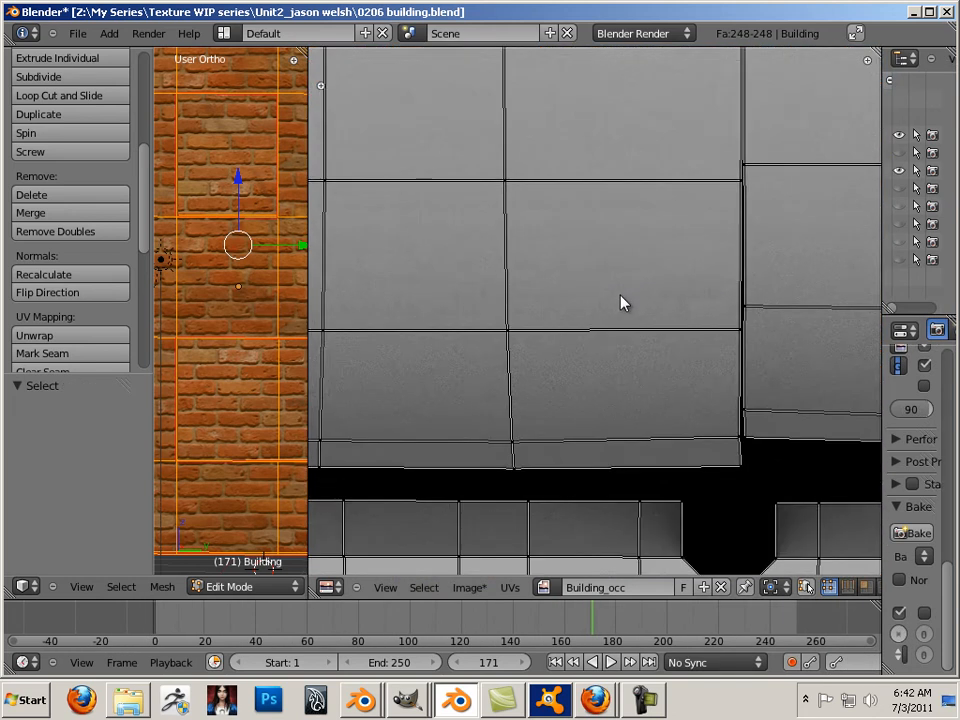
scroll(621, 300, down, 6)
scroll(621, 303, up, 2)
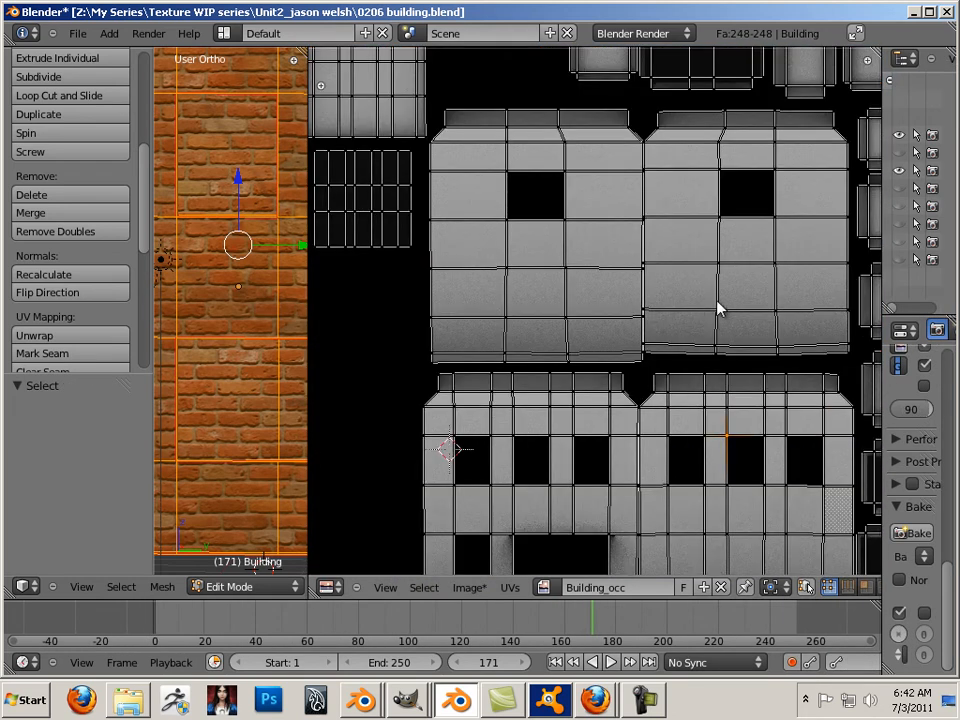
middle_drag(719, 299, 500, 494)
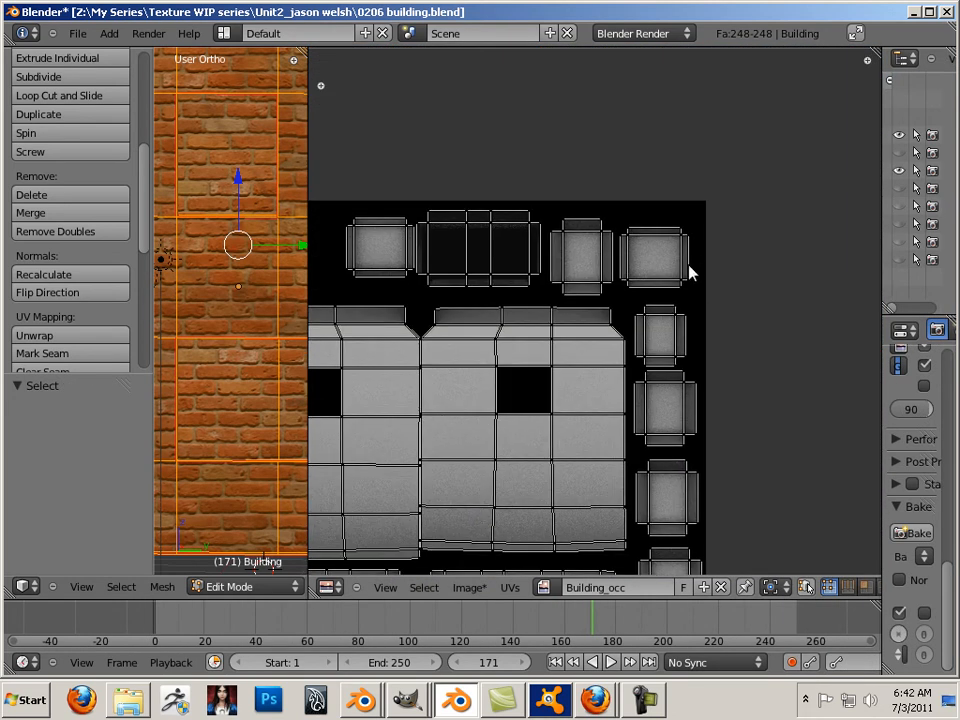
Step: Save a copy of the baked image as brick_OCC.tga in Targa format in the Unit2 project folder
click(474, 597)
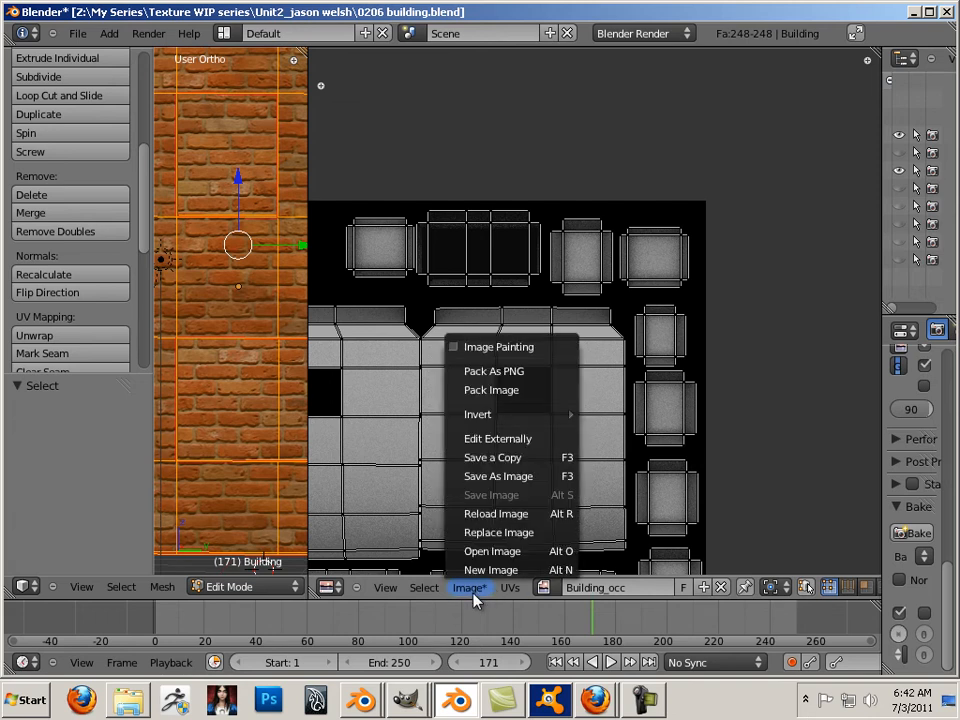
click(497, 460)
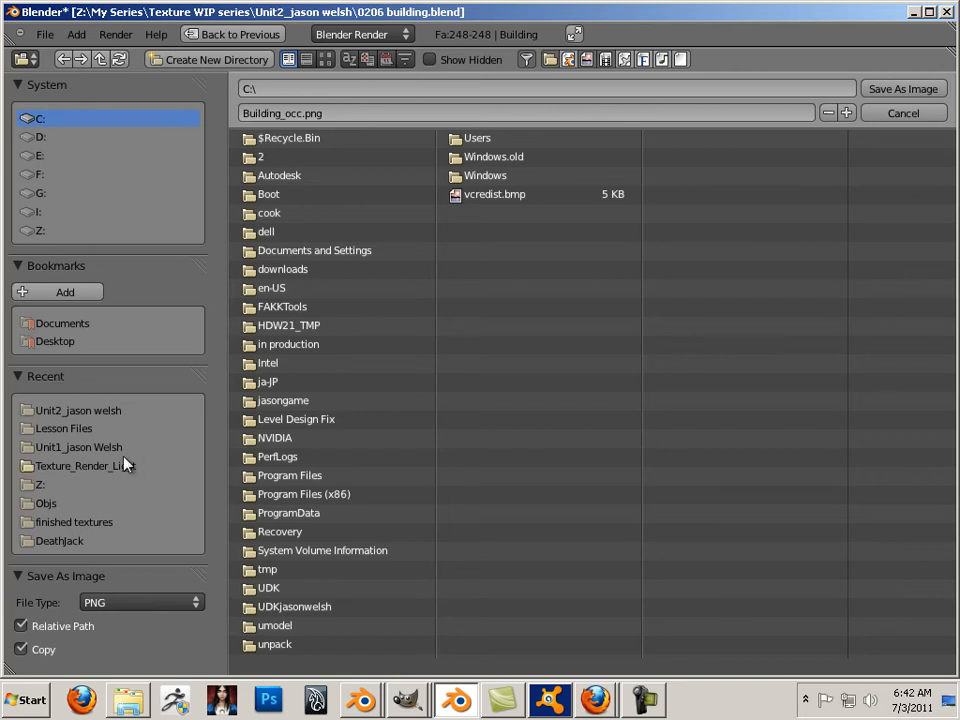
click(80, 413)
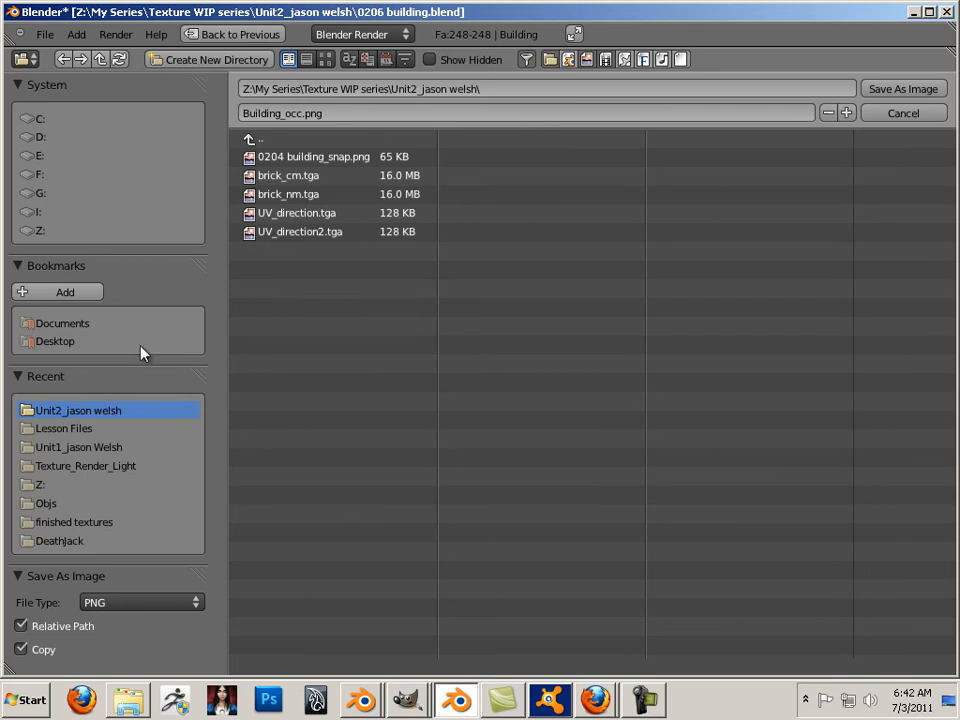
click(278, 195)
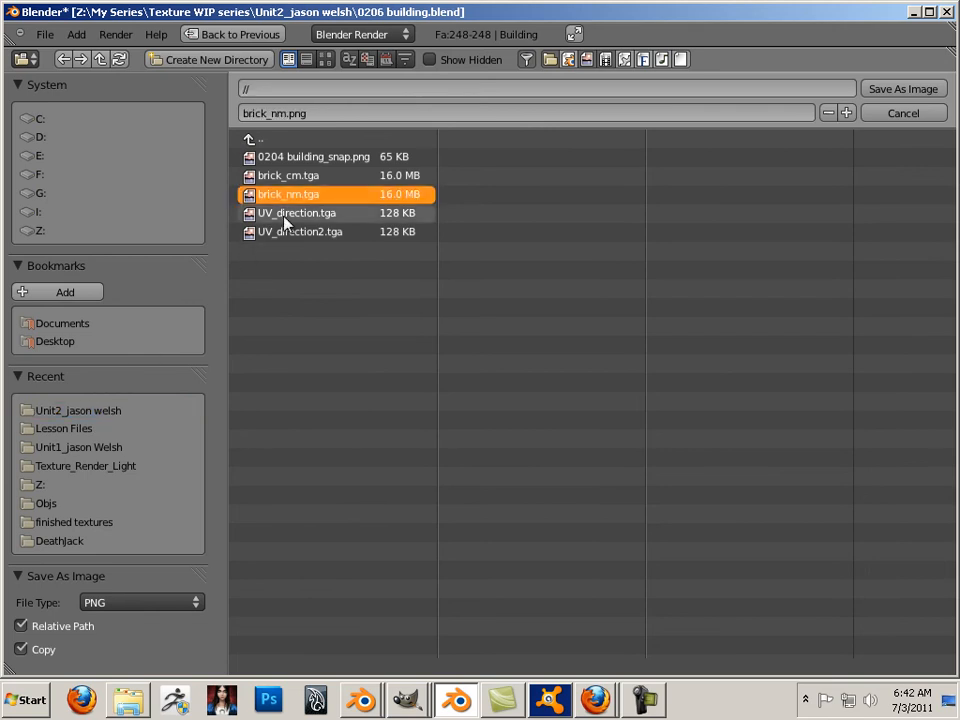
click(287, 113)
click(288, 115)
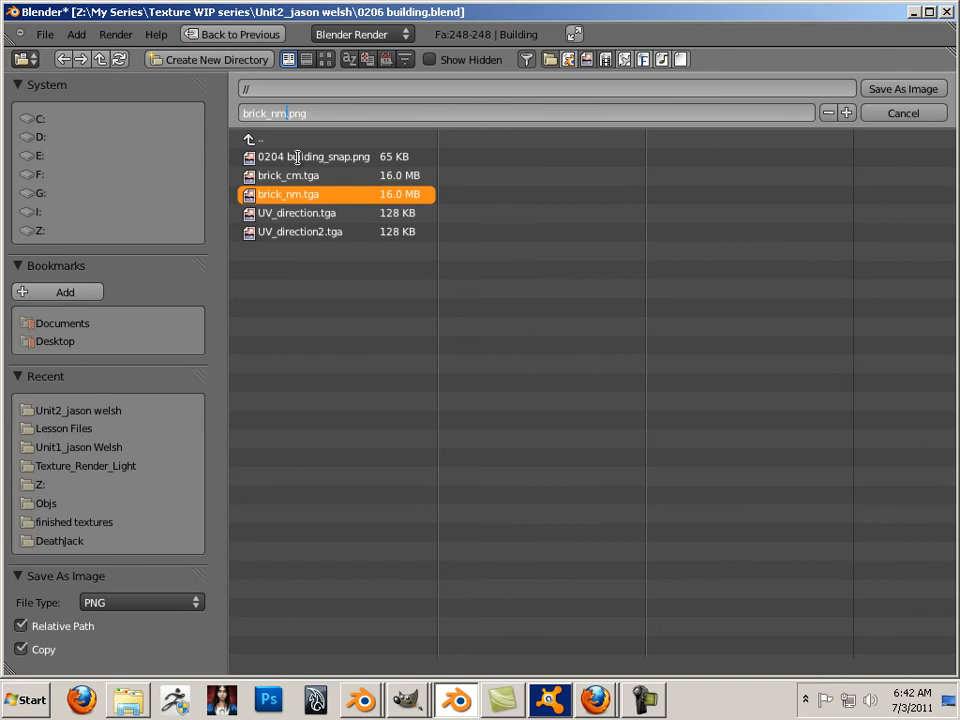
key(BackSpace)
key(BackSpace)
text(OCC)
click(158, 605)
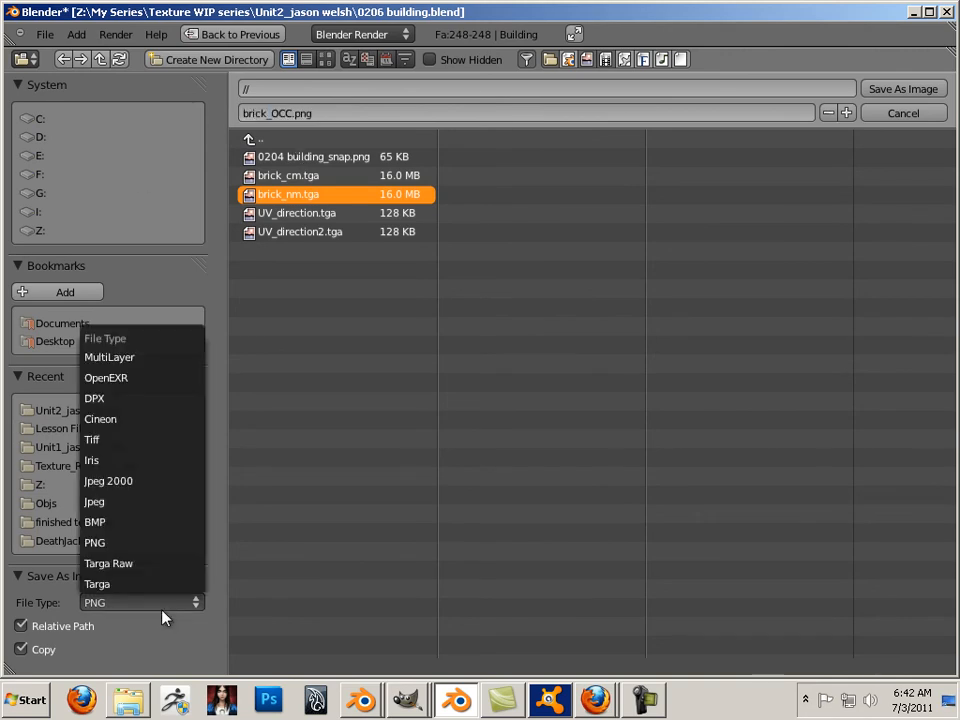
click(145, 585)
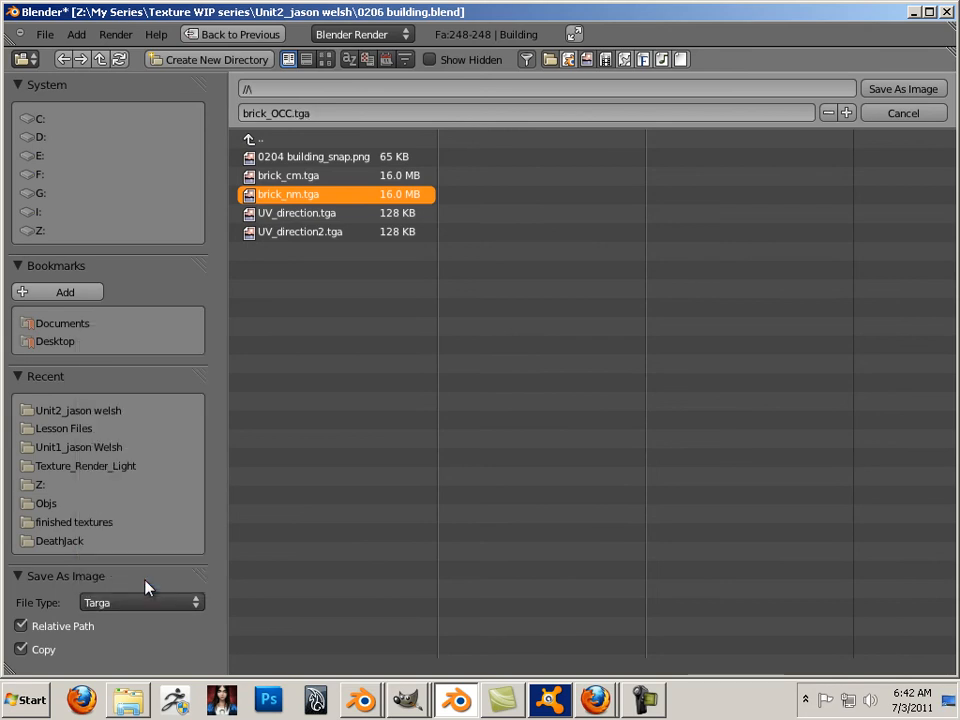
click(880, 90)
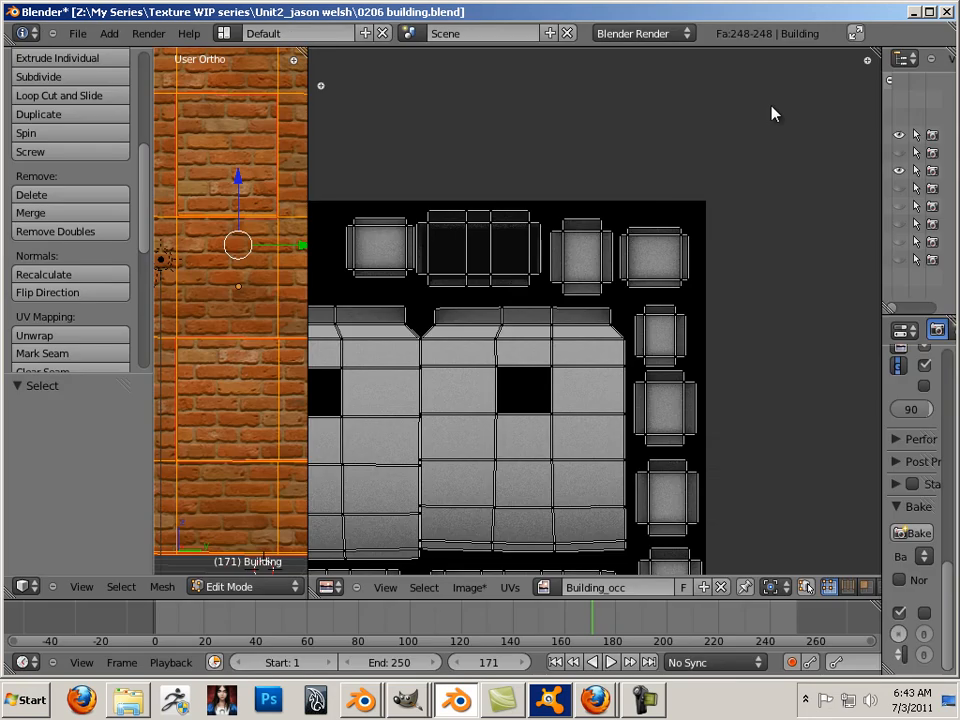
Step: Resize the editors to give the 3D view and properties more room, keep the UV editor narrow, and show the building's corner
drag(310, 238, 818, 240)
scroll(533, 290, down, 5)
scroll(550, 290, up, 3)
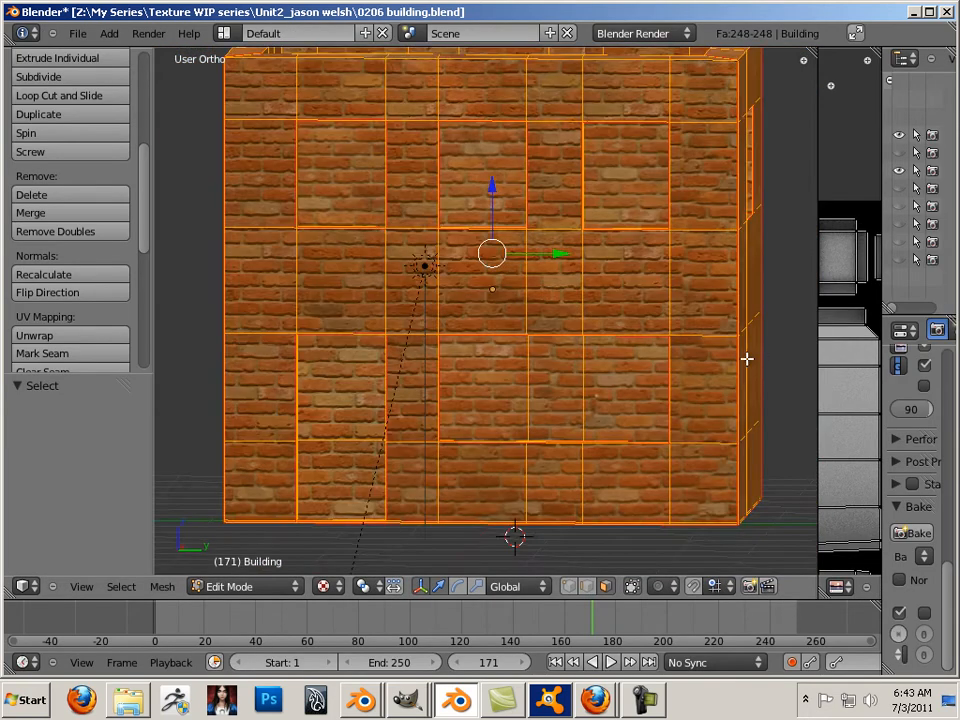
middle_drag(746, 358, 709, 345)
drag(817, 302, 724, 305)
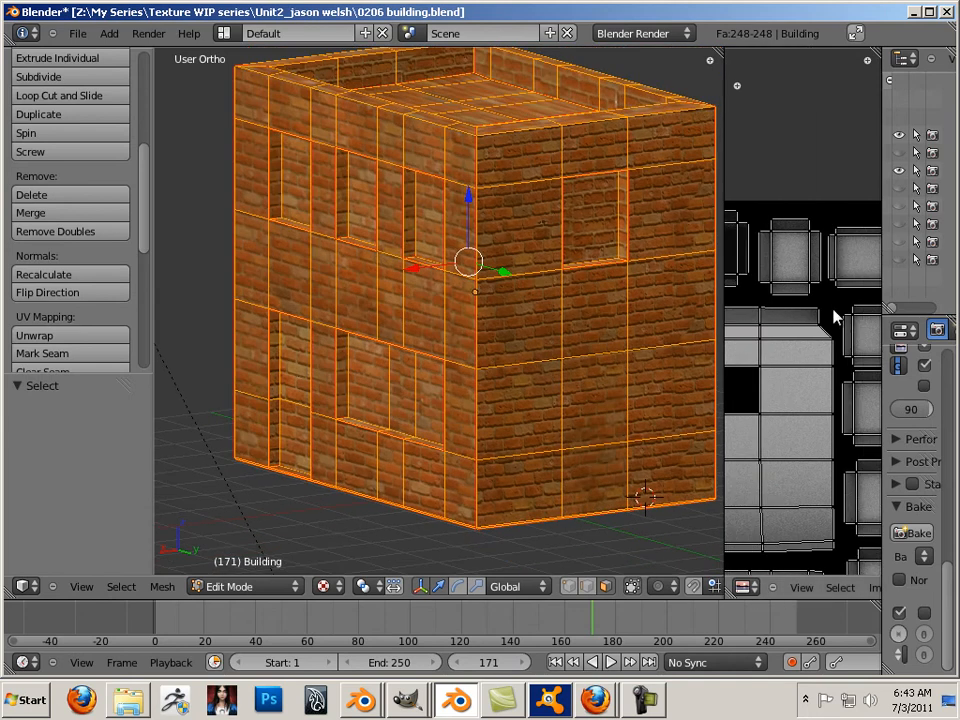
drag(883, 306, 731, 310)
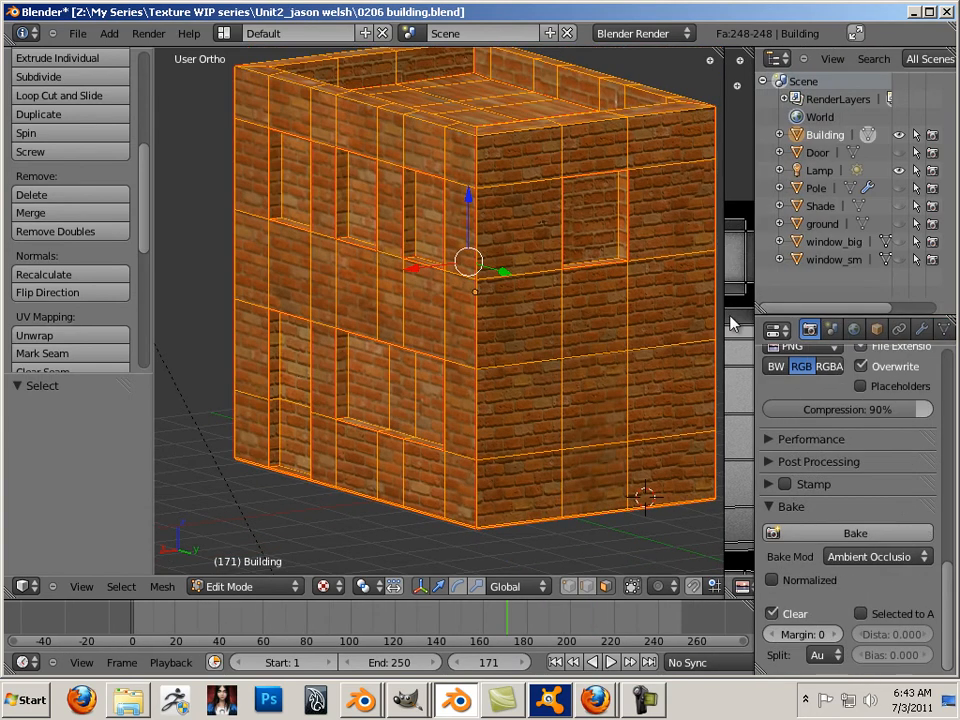
drag(728, 324, 551, 318)
drag(755, 325, 637, 325)
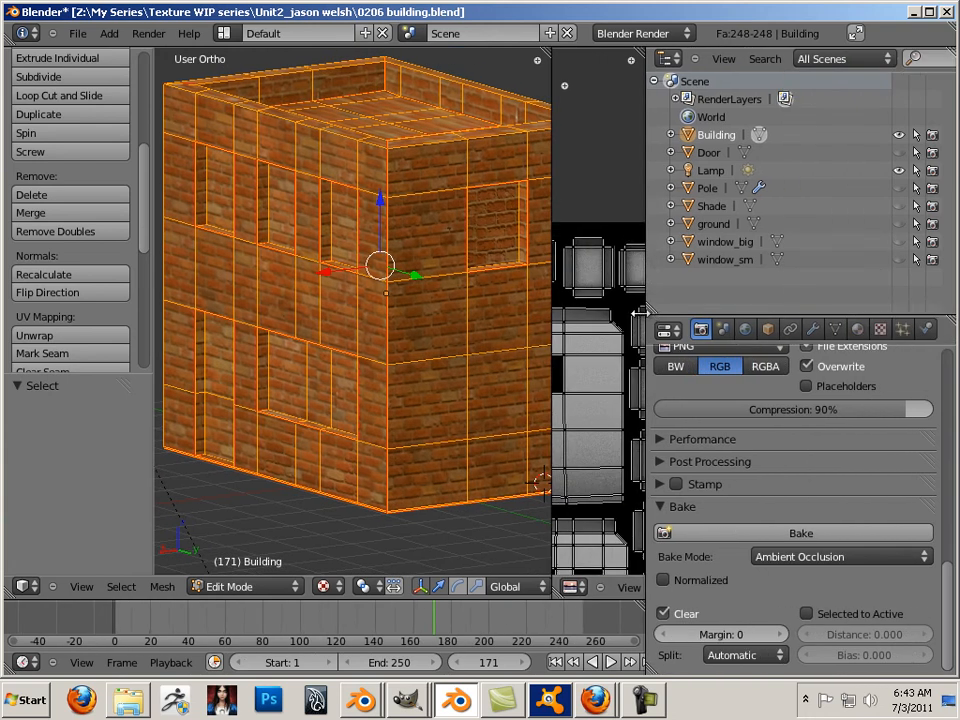
Step: Add a new texture in the third slot of the Brick material and set its type to Image or Movie
click(869, 329)
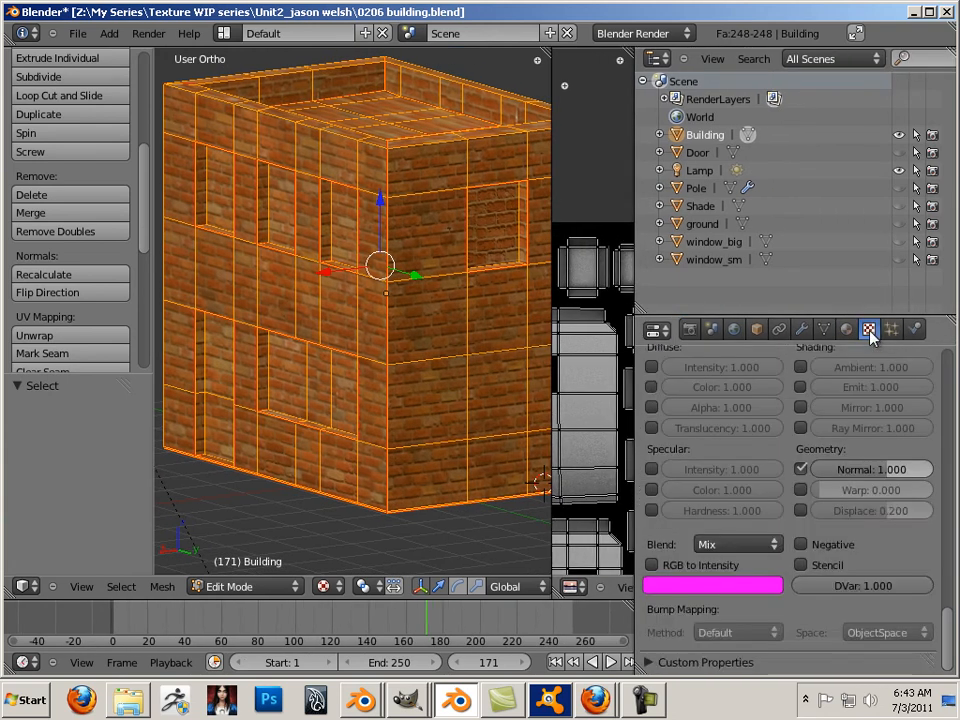
scroll(902, 377, up, 9)
drag(948, 550, 944, 352)
click(741, 428)
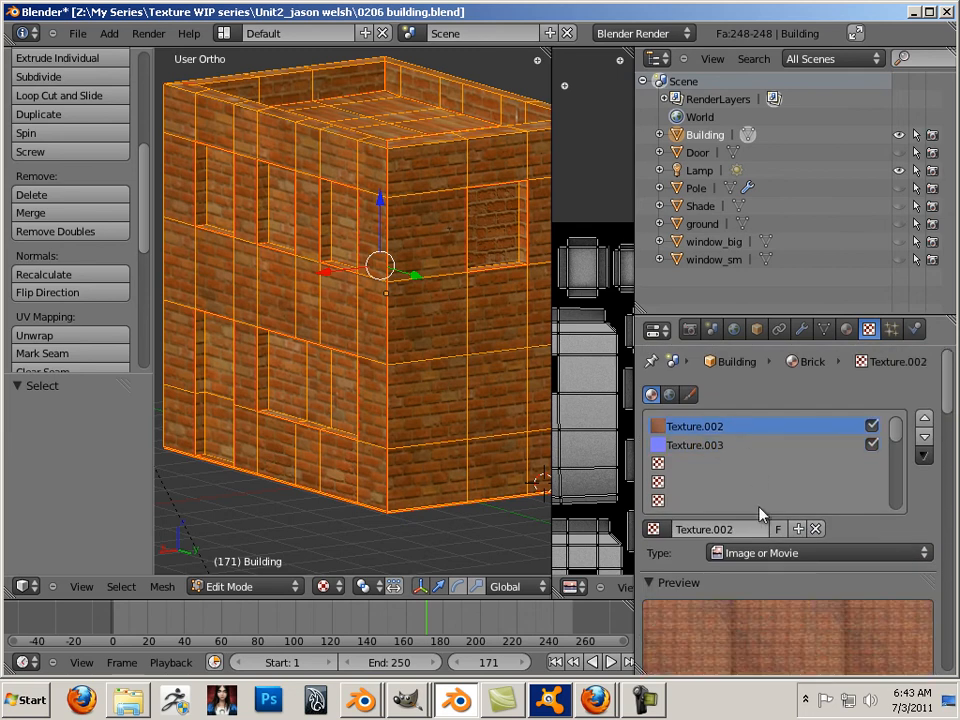
click(698, 466)
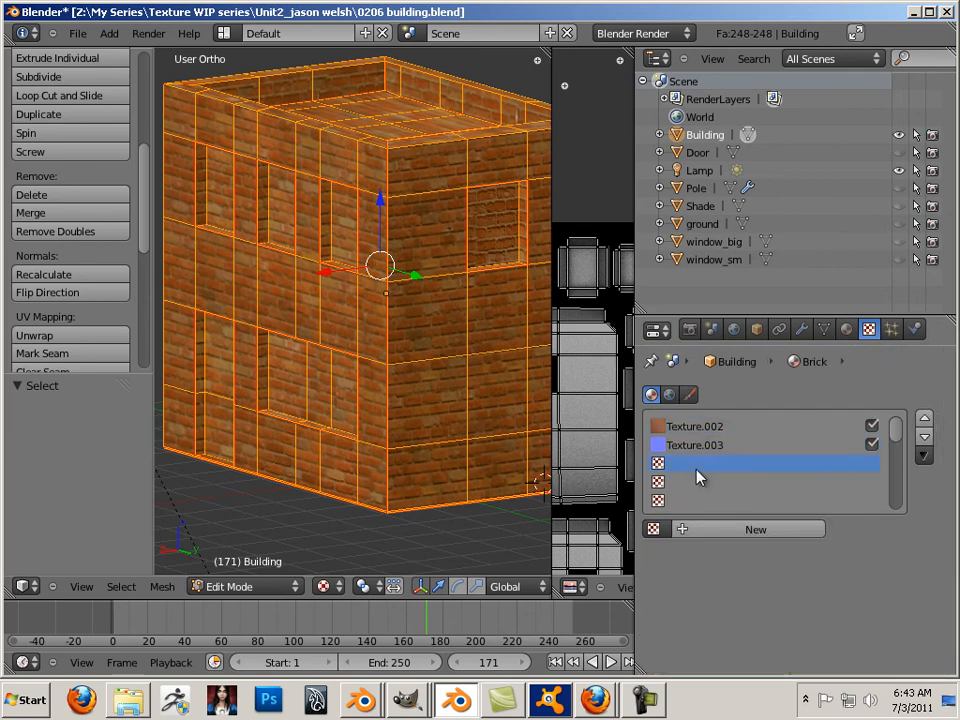
click(746, 524)
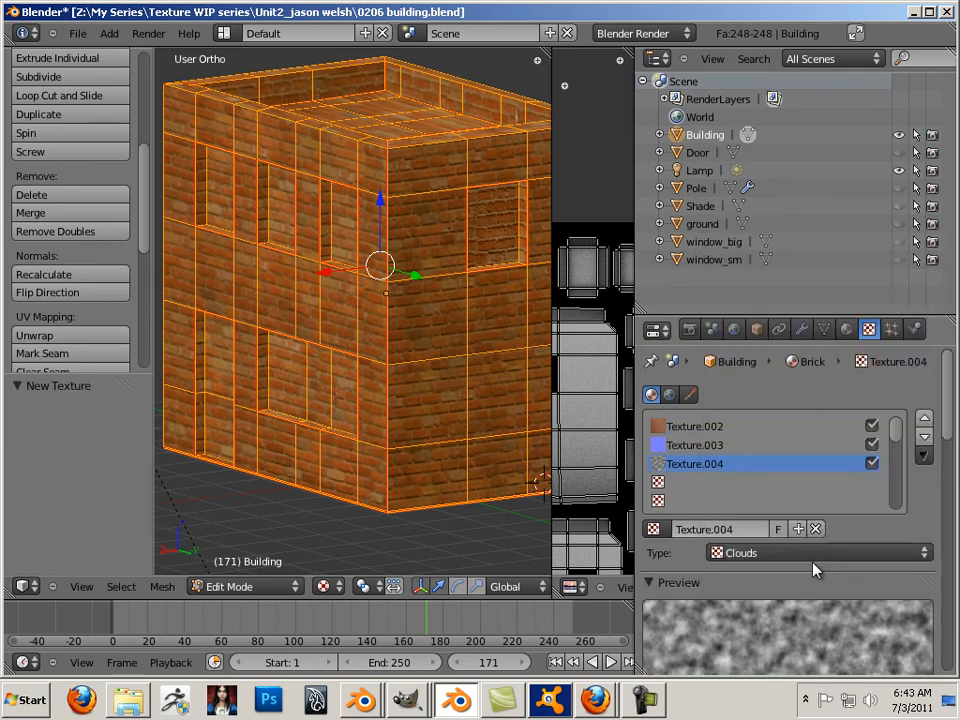
click(813, 566)
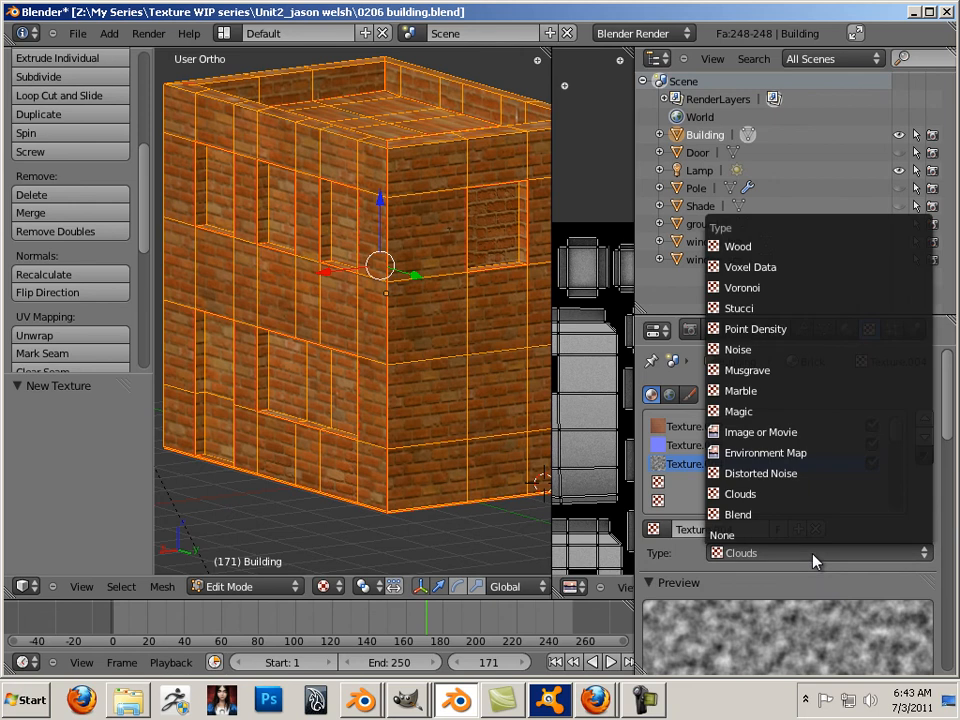
click(786, 443)
Step: Load brick_OCC.tga from the Unit2 project folder as the new texture's image
scroll(893, 433, down, 8)
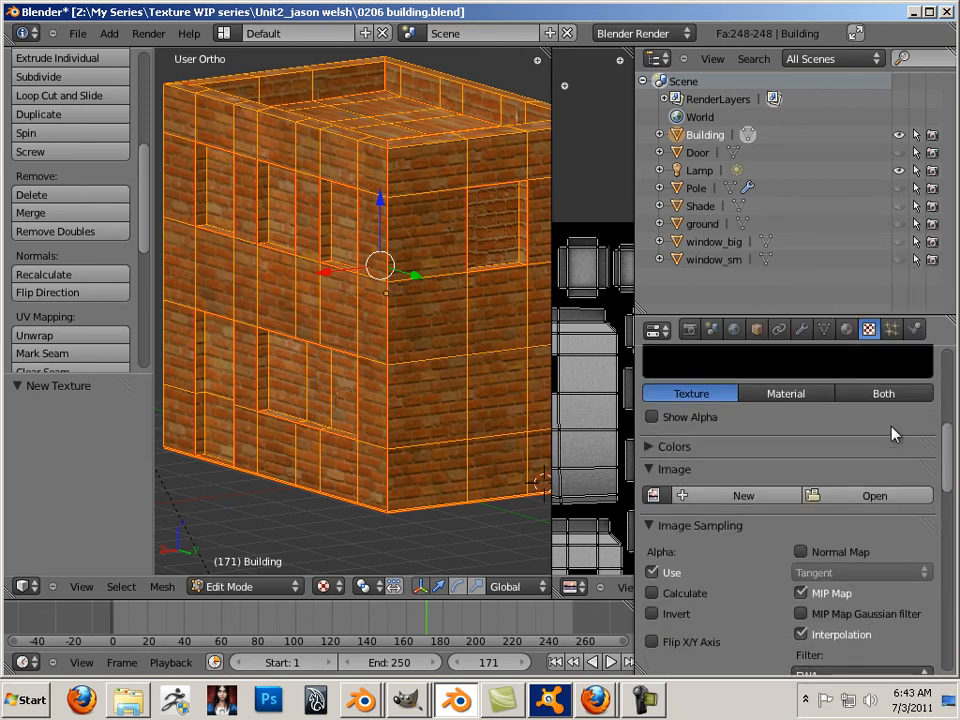
click(875, 496)
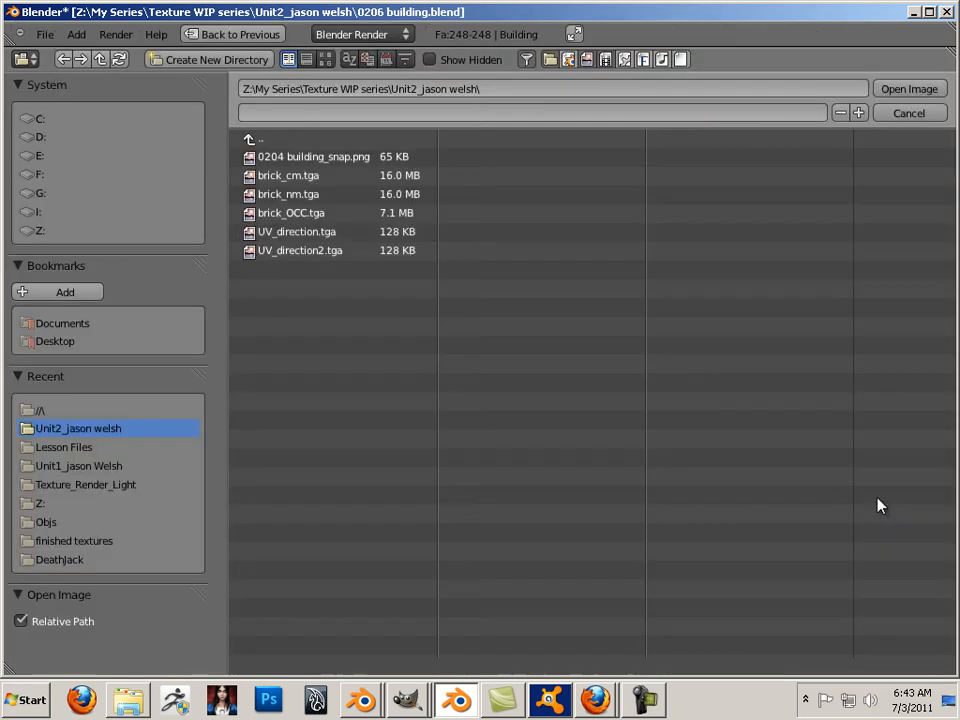
click(317, 219)
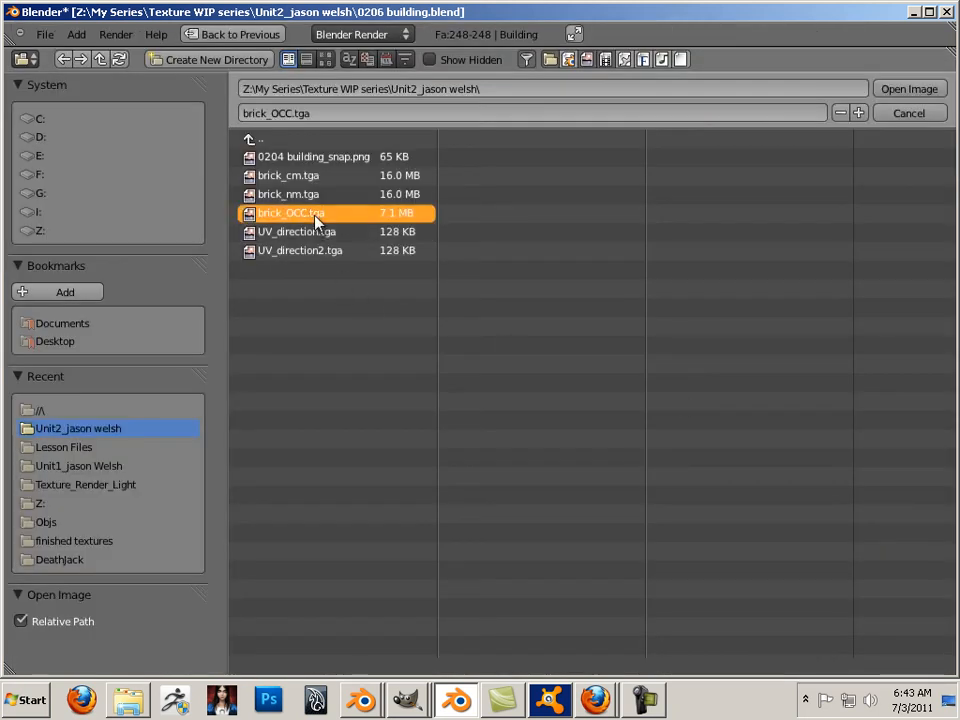
click(885, 90)
Step: Set the occlusion texture's mapping coordinates to UV and deselect the whole building mesh
drag(946, 440, 958, 575)
click(898, 546)
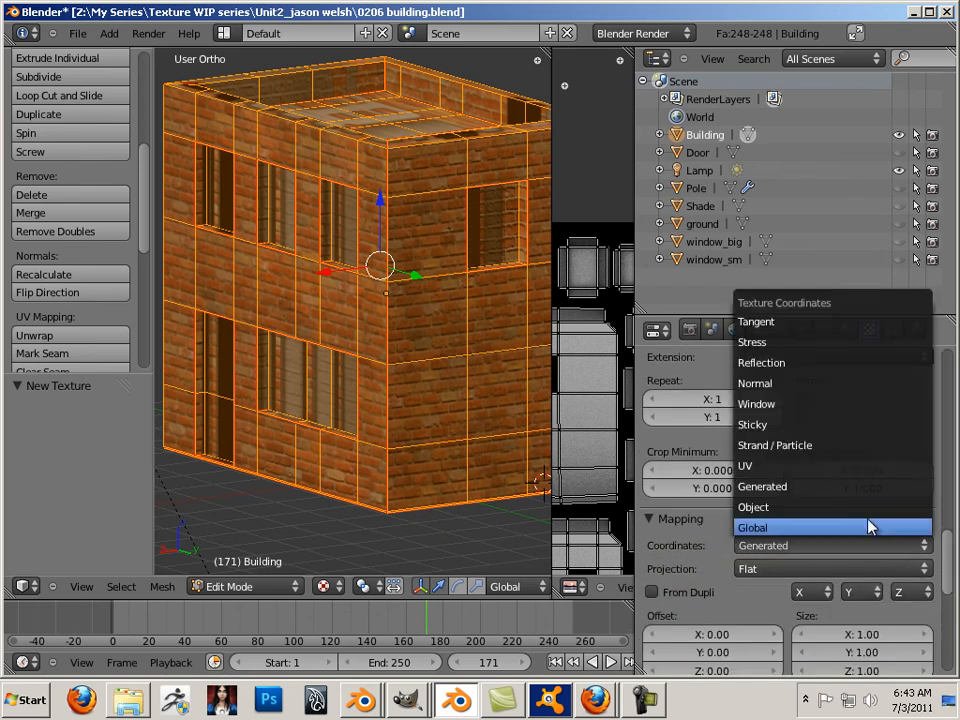
click(820, 481)
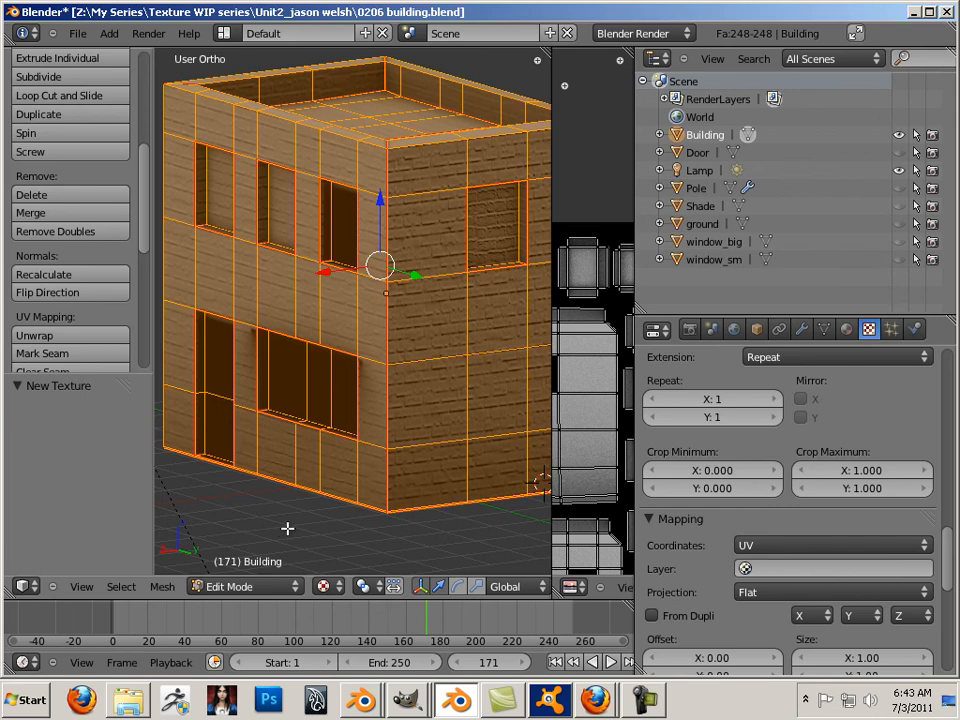
middle_drag(268, 547, 369, 525)
key(a)
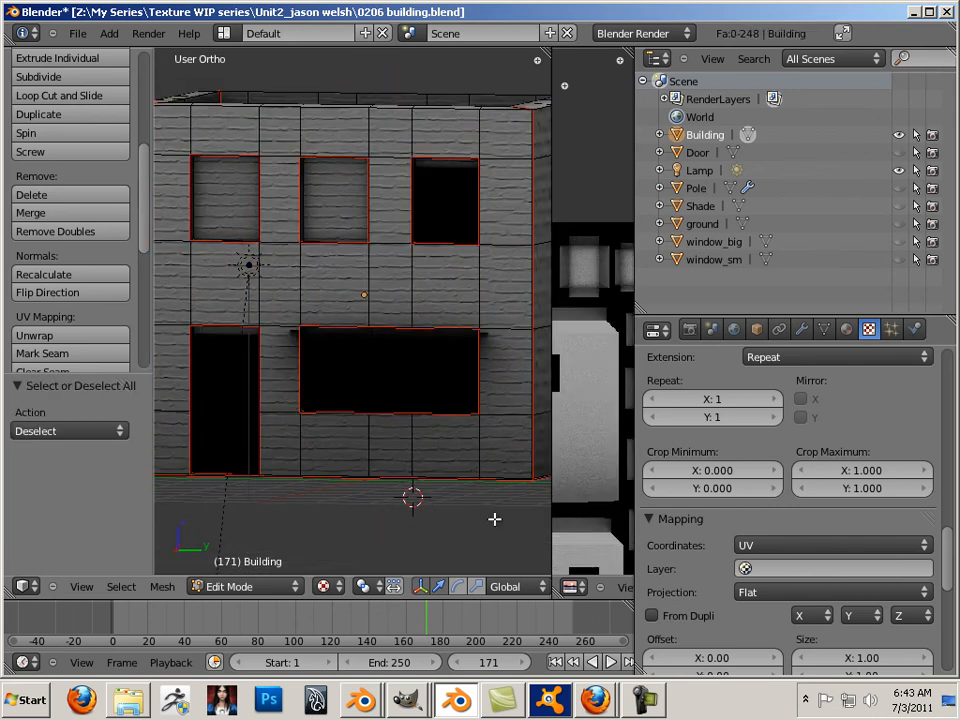
Step: Try the occlusion texture above the brick color texture, then place it between the color texture and the normal map
drag(952, 567, 948, 420)
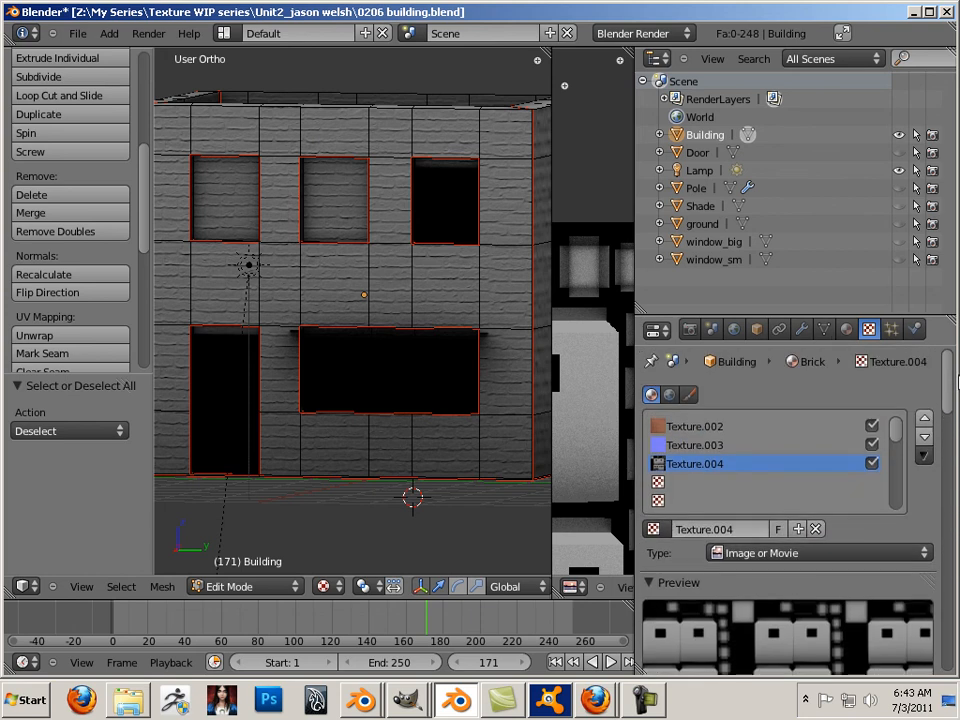
click(922, 428)
click(922, 428)
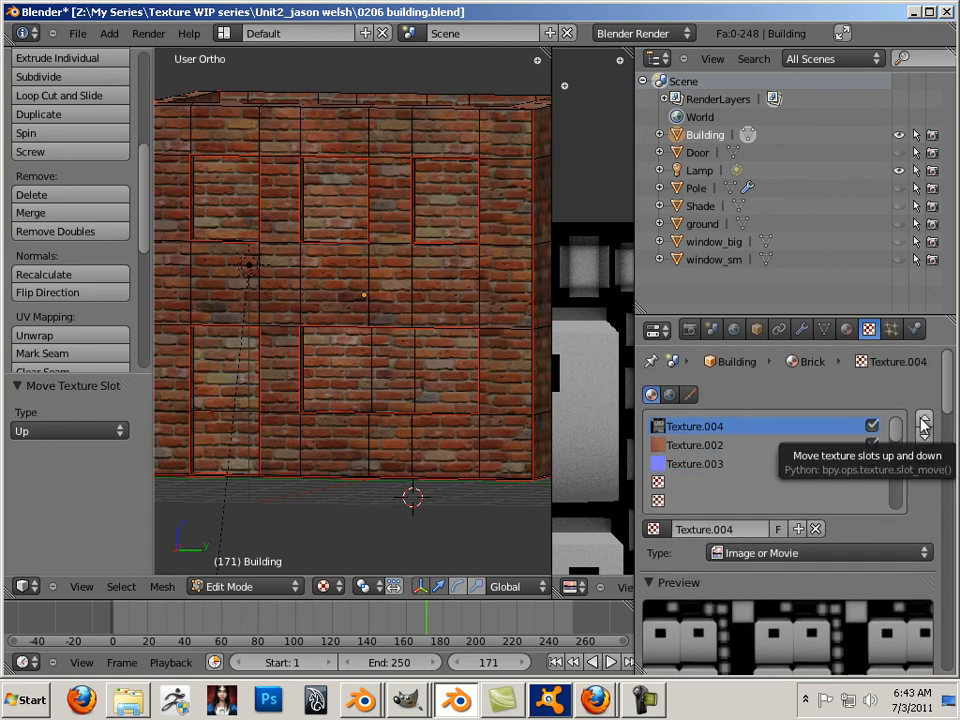
click(924, 437)
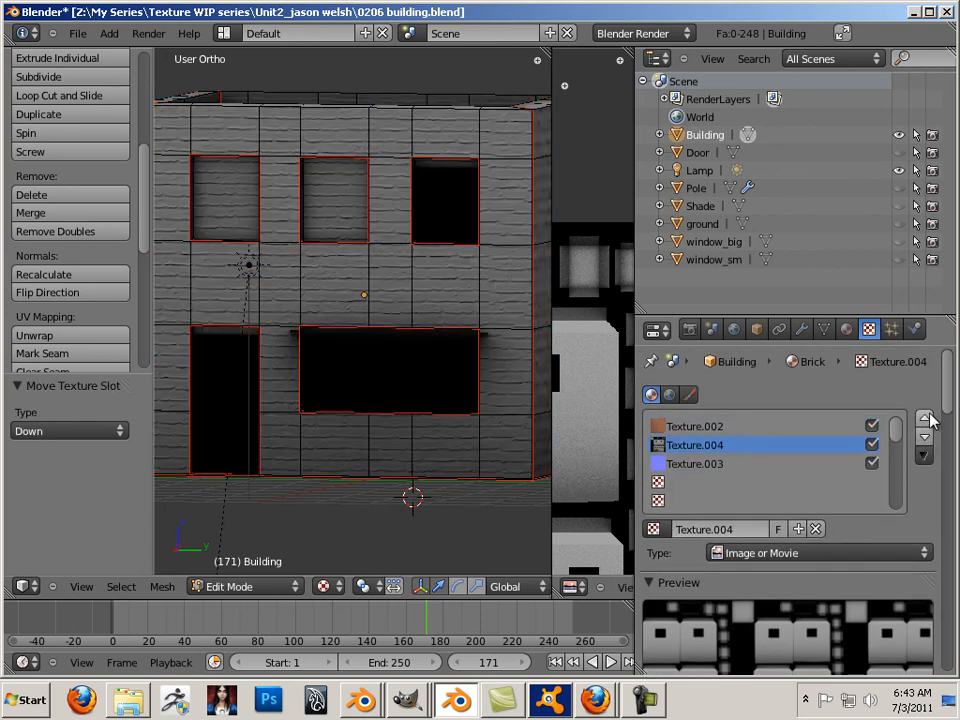
click(926, 419)
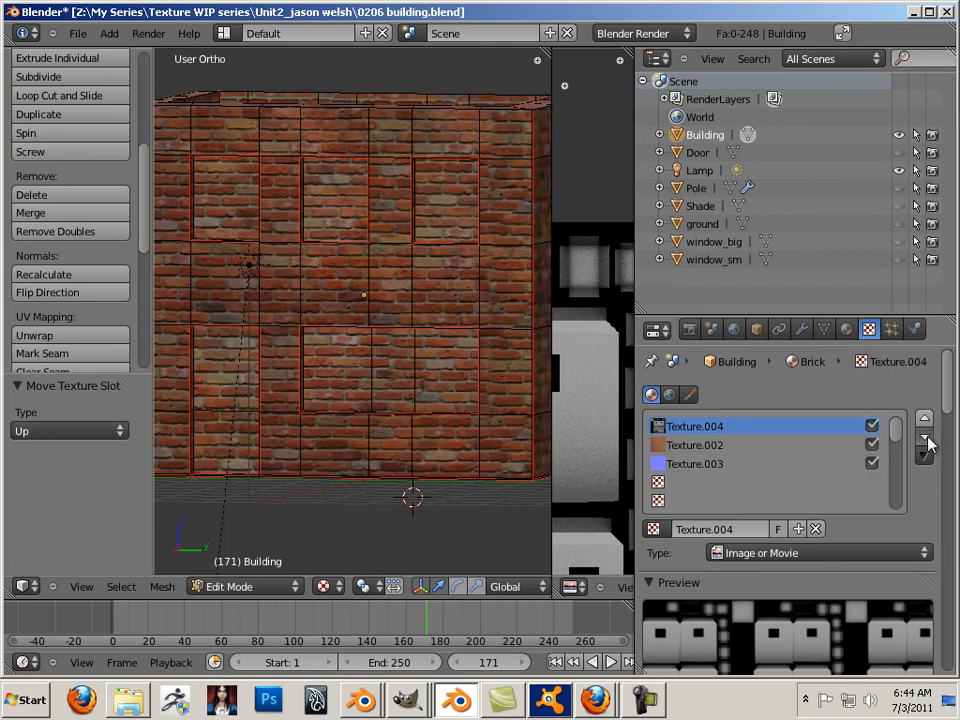
click(926, 440)
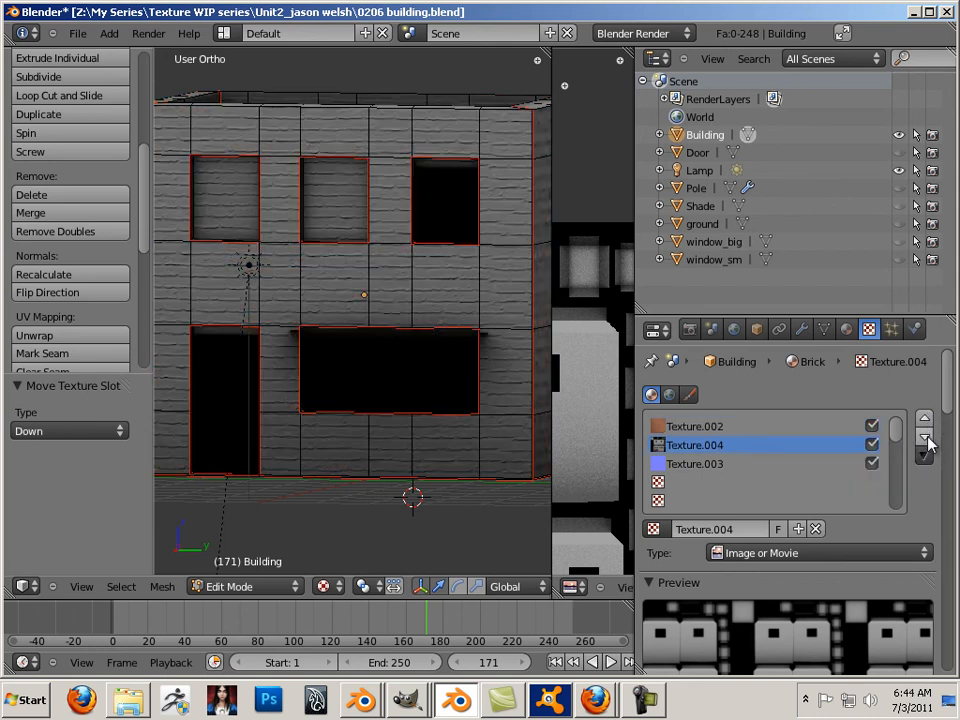
Step: Set the occlusion texture's blend mode to Multiply and reduce its diffuse color influence to 0.889
drag(948, 407, 953, 670)
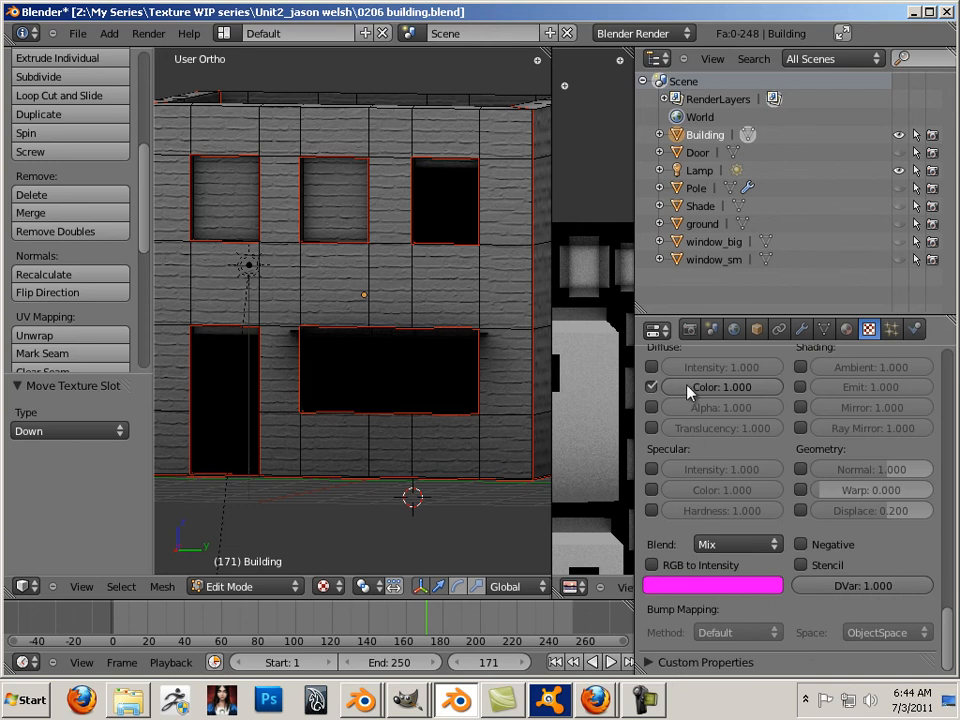
click(752, 545)
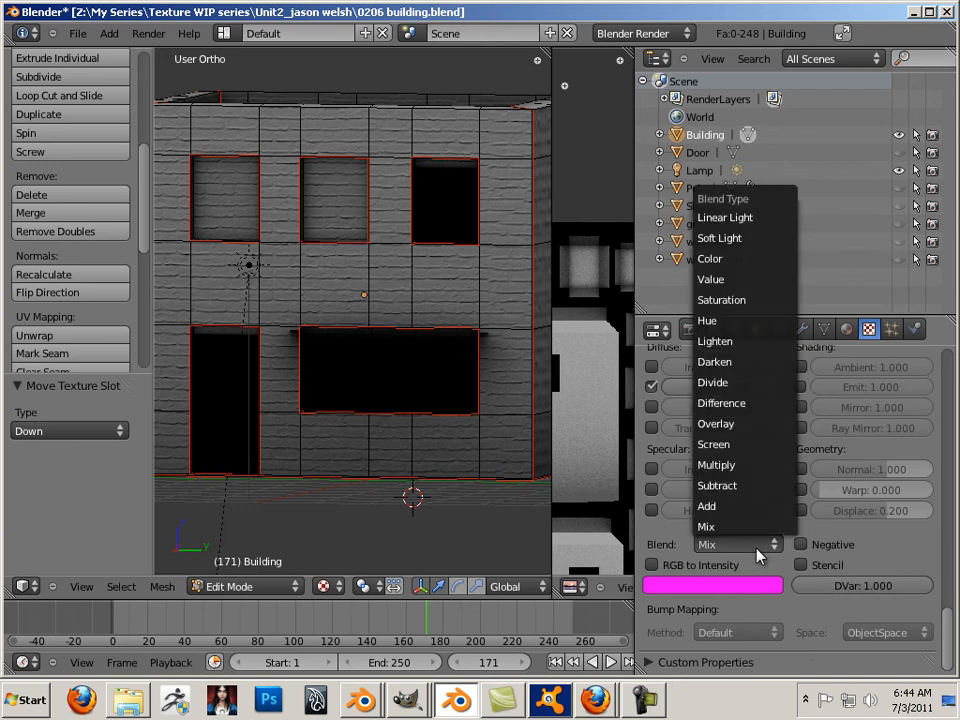
click(762, 465)
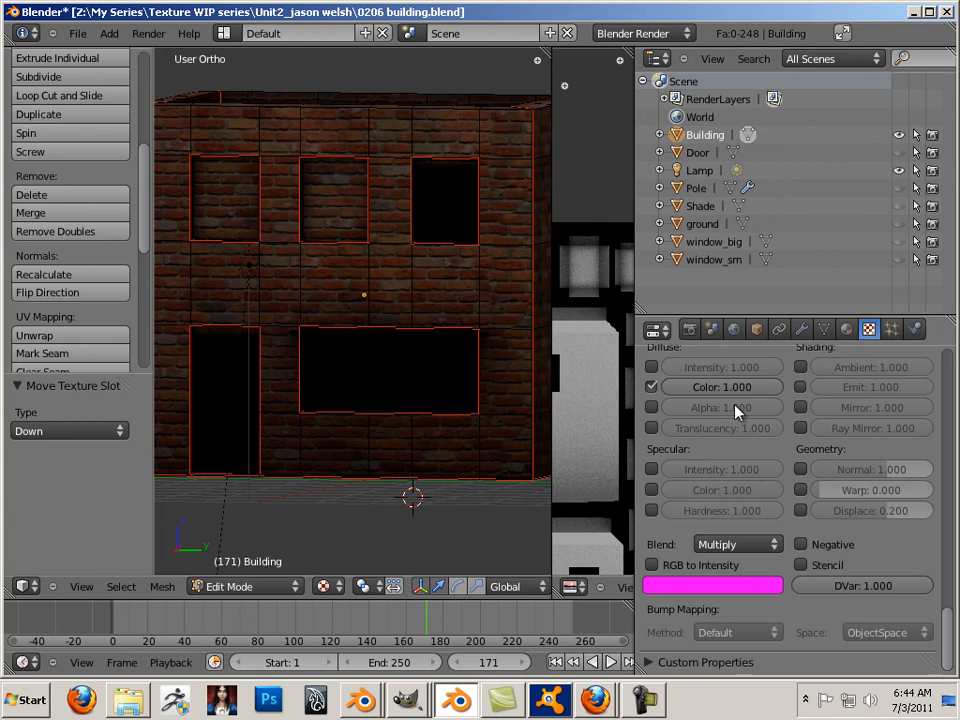
mouse_move(750, 392)
mouse_down()
mouse_move(727, 395)
mouse_move(752, 396)
mouse_move(741, 388)
mouse_move(740, 396)
mouse_up()
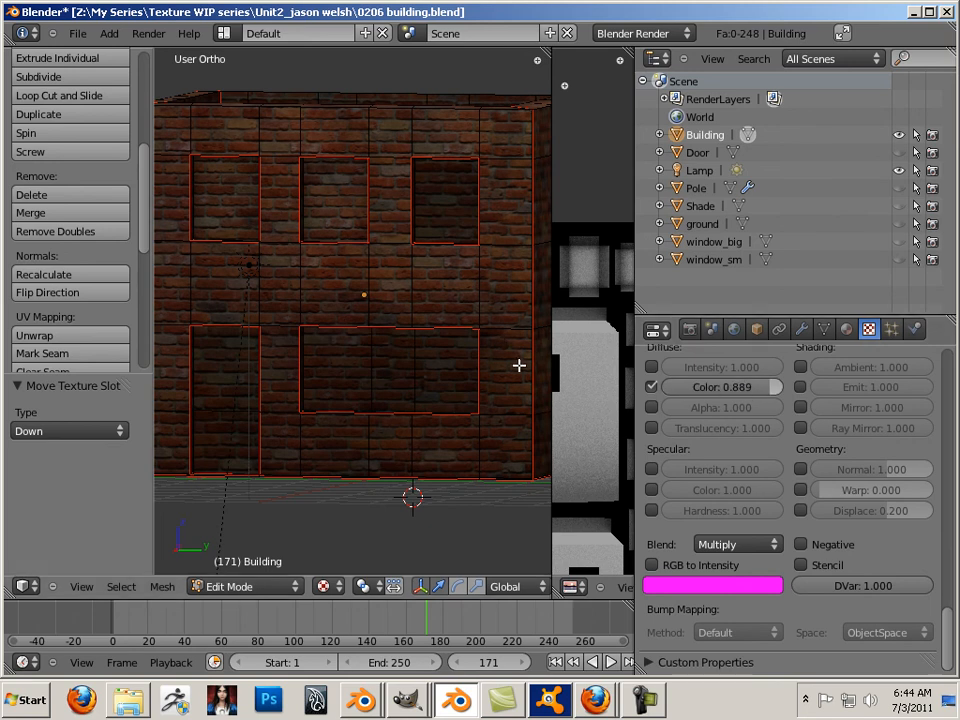
Step: Examine the multiplied occlusion on the walls and window recesses, along with the texture's mapping and image sampling settings
scroll(903, 502, up, 1)
scroll(903, 502, up, 4)
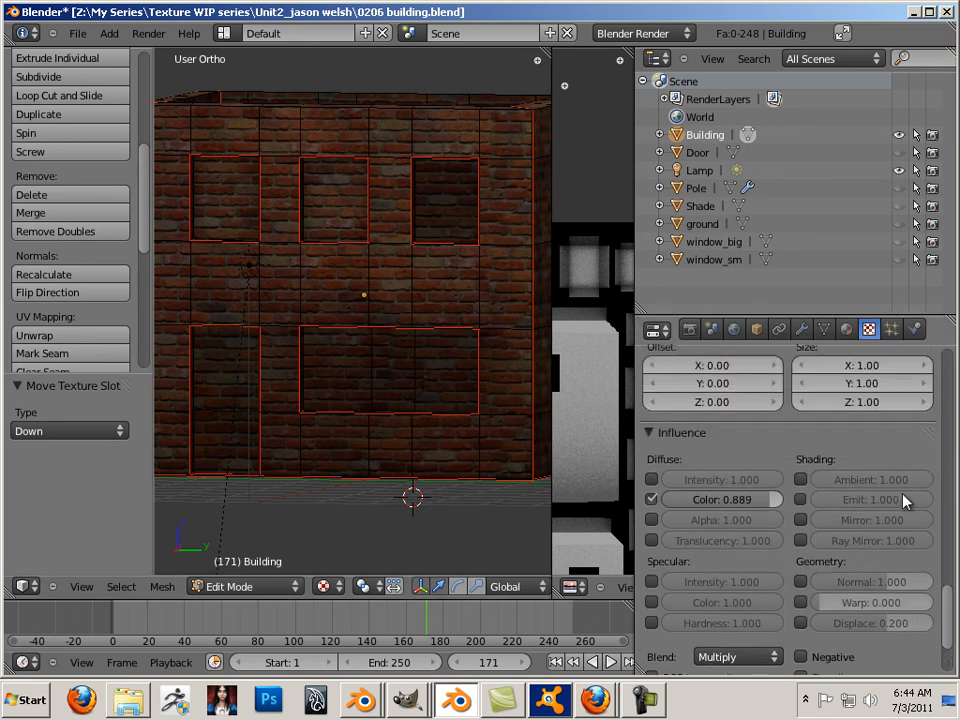
scroll(903, 502, up, 3)
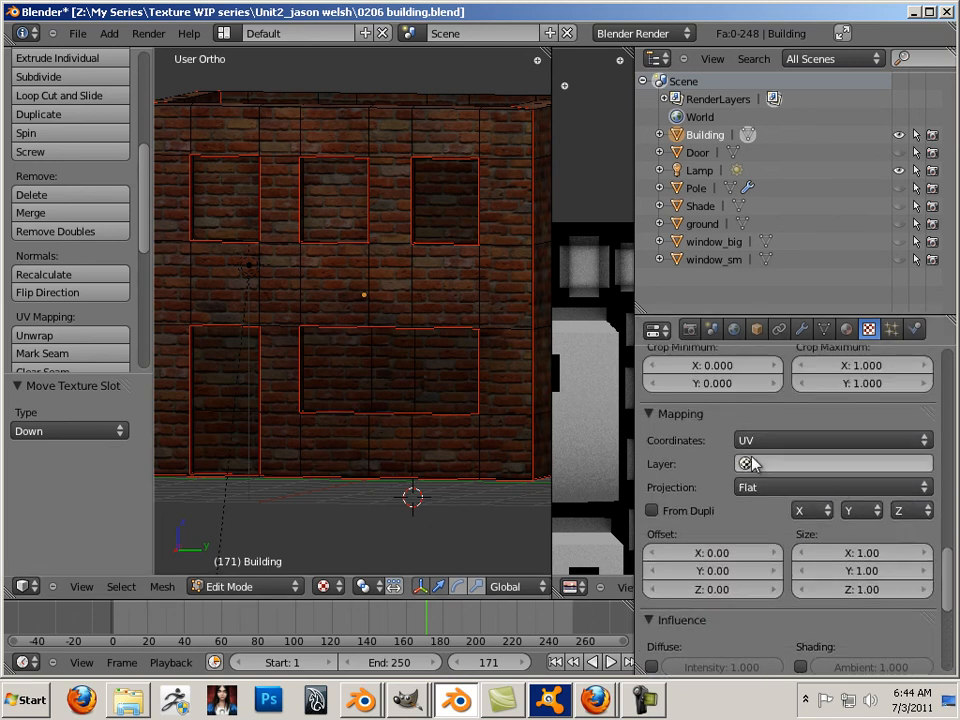
middle_drag(431, 358, 378, 299)
scroll(420, 388, up, 8)
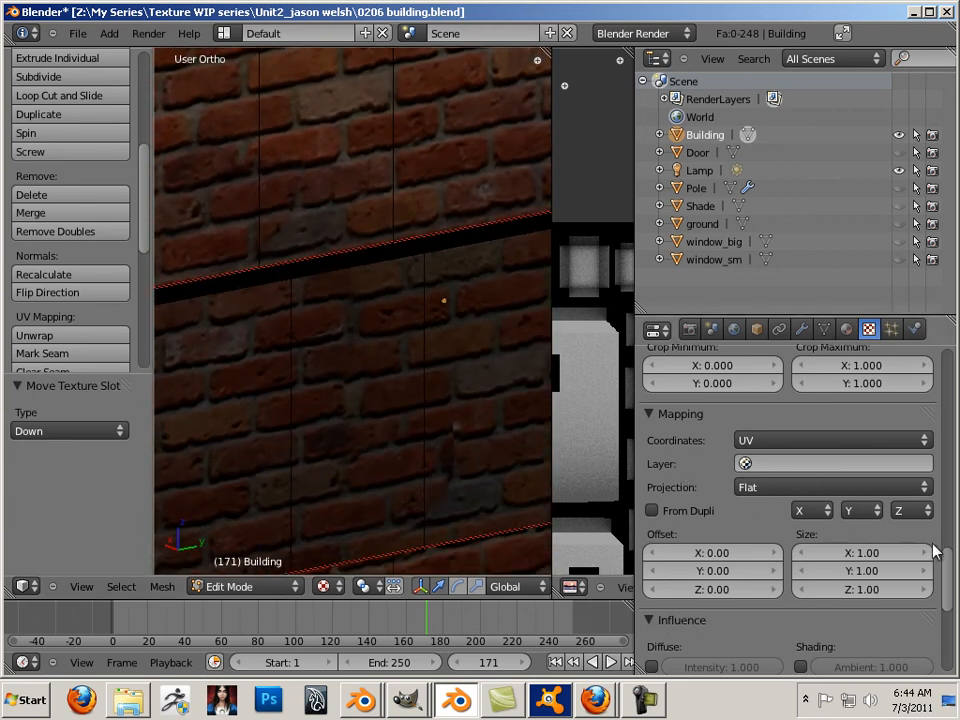
drag(949, 568, 921, 508)
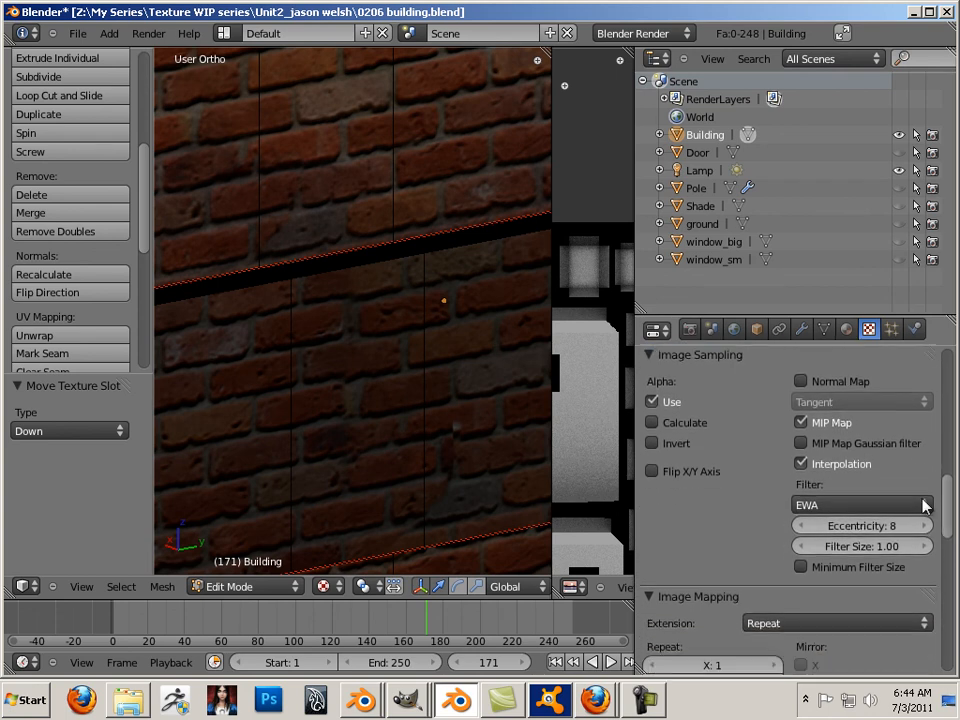
scroll(396, 379, down, 5)
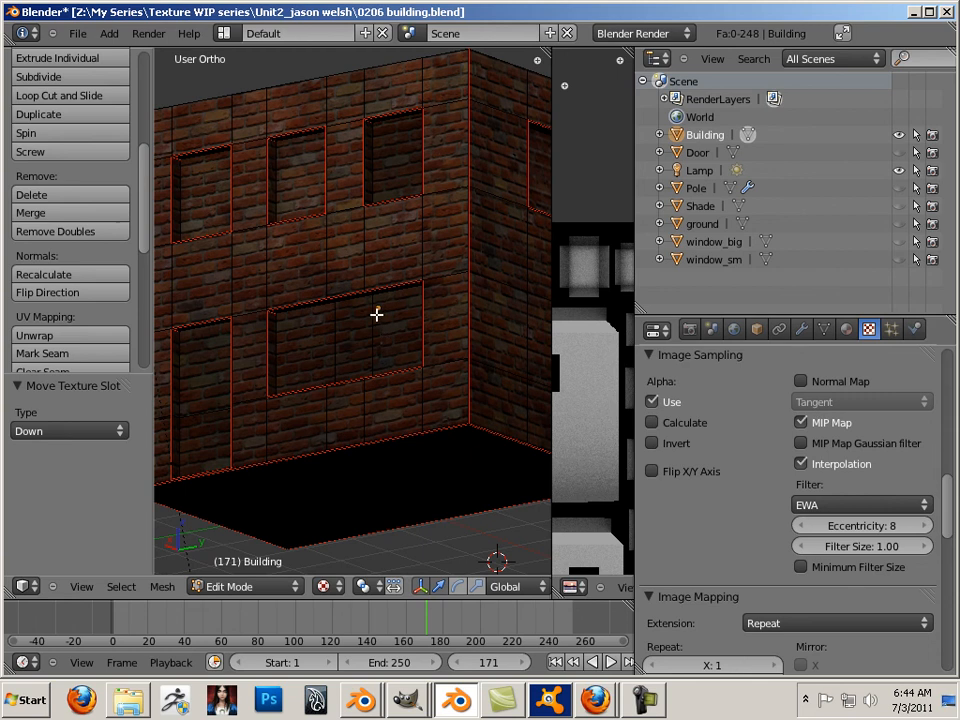
middle_drag(320, 301, 304, 394)
scroll(304, 394, up, 6)
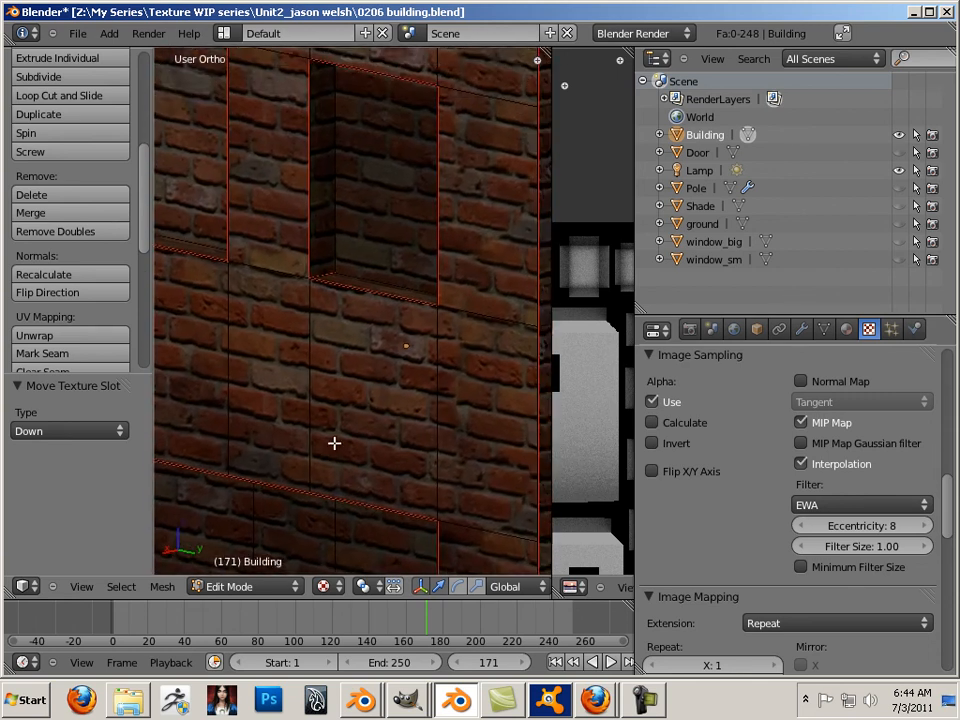
scroll(327, 424, down, 7)
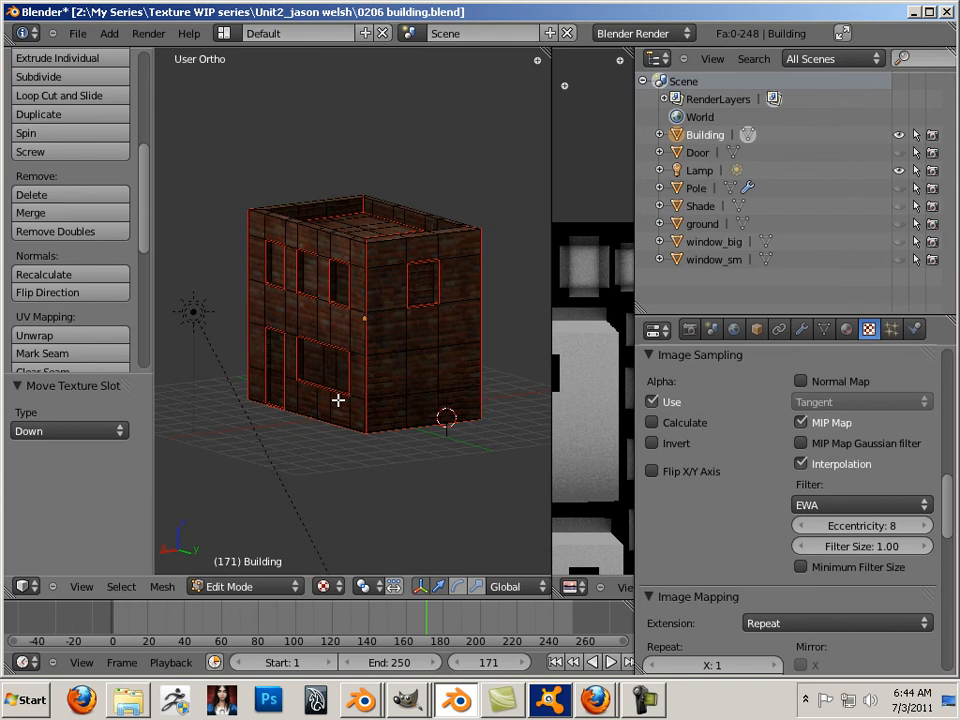
middle_drag(414, 398, 474, 403)
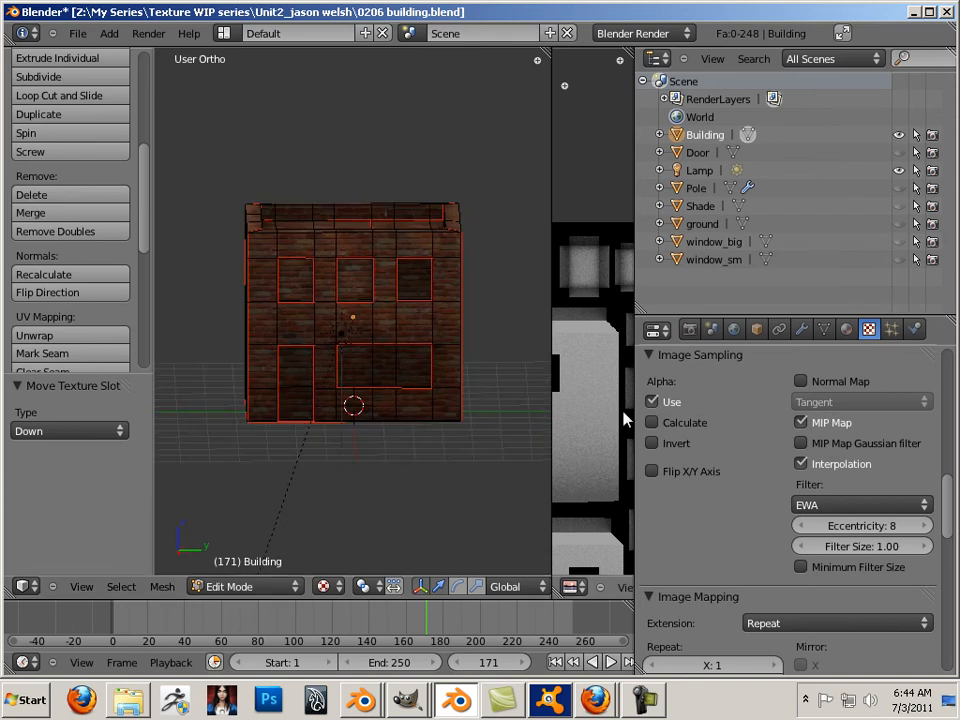